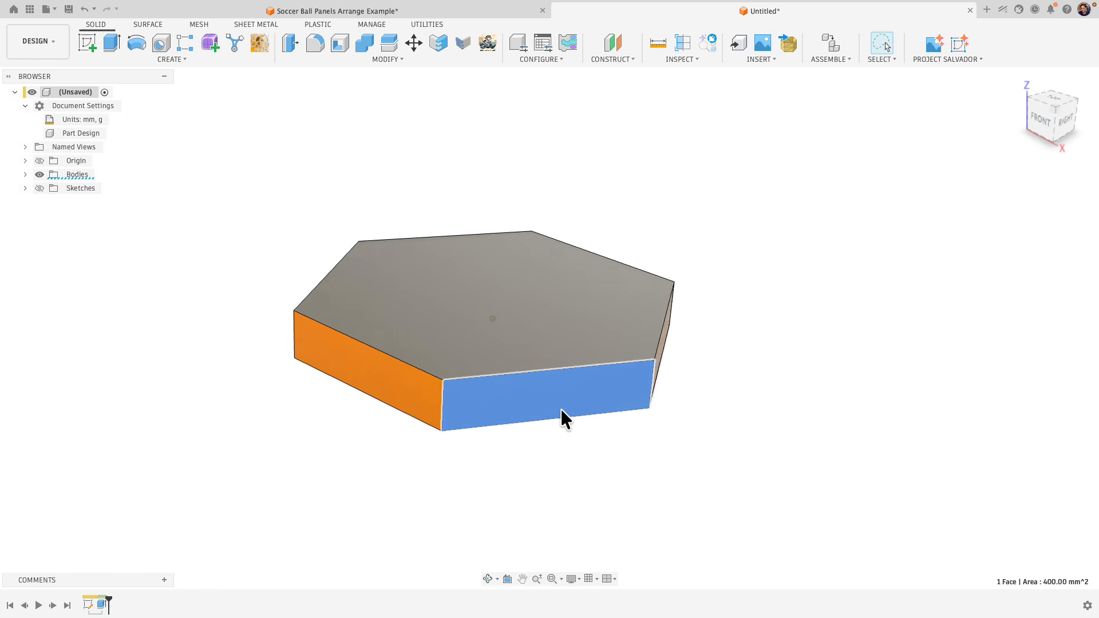
# - Examine the hexagonal panel's alternating blue and orange side faces from several directions
pyautogui.keyDown('shift'); pyautogui.moveTo(560, 410); pyautogui.dragTo(673, 363, button='middle'); pyautogui.keyUp('shift')
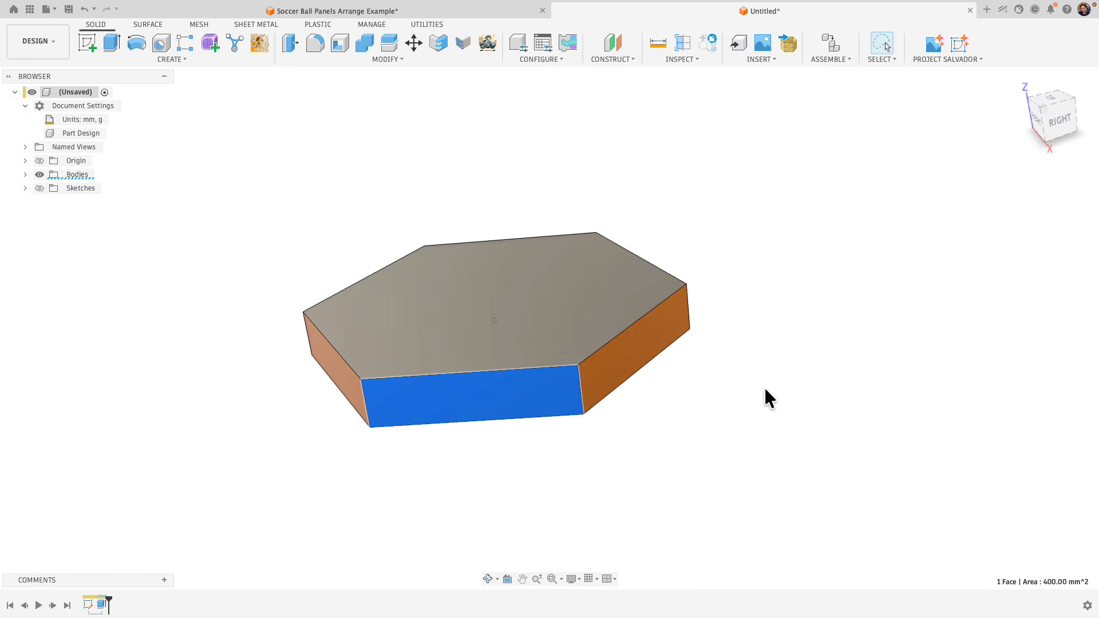
pyautogui.keyDown('shift'); pyautogui.moveTo(765, 397); pyautogui.dragTo(568, 444, button='middle'); pyautogui.keyUp('shift')
pyautogui.keyDown('shift'); pyautogui.moveTo(634, 432); pyautogui.dragTo(656, 422, button='middle'); pyautogui.keyUp('shift')
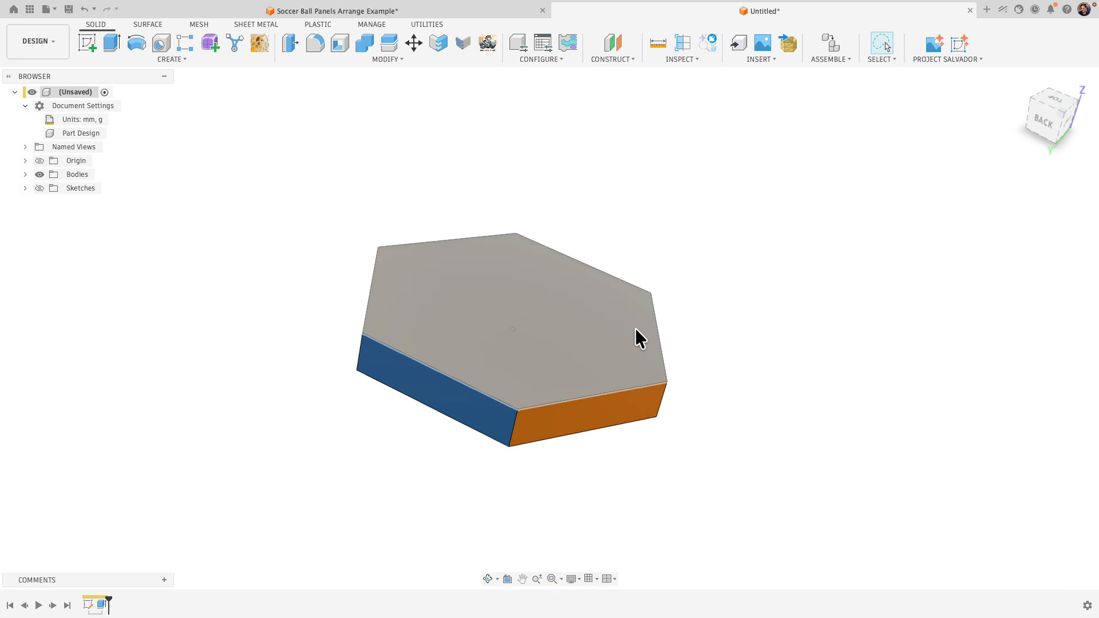
pyautogui.keyDown('shift'); pyautogui.moveTo(635, 329); pyautogui.dragTo(746, 352, button='middle'); pyautogui.keyUp('shift')
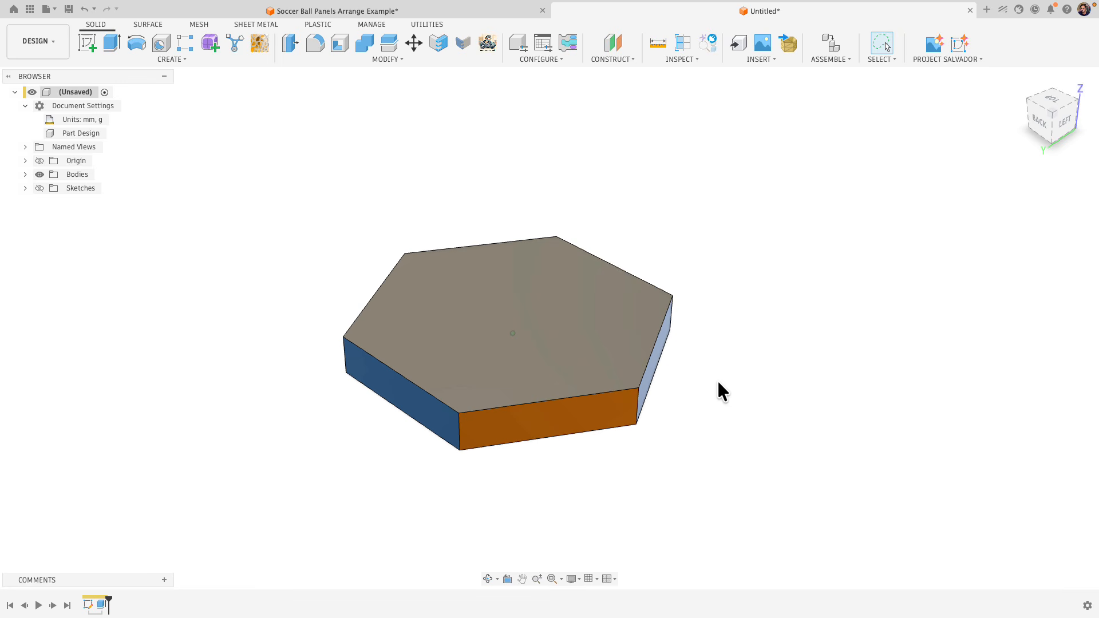
pyautogui.moveTo(718, 382); pyautogui.dragTo(712, 392, button='middle')
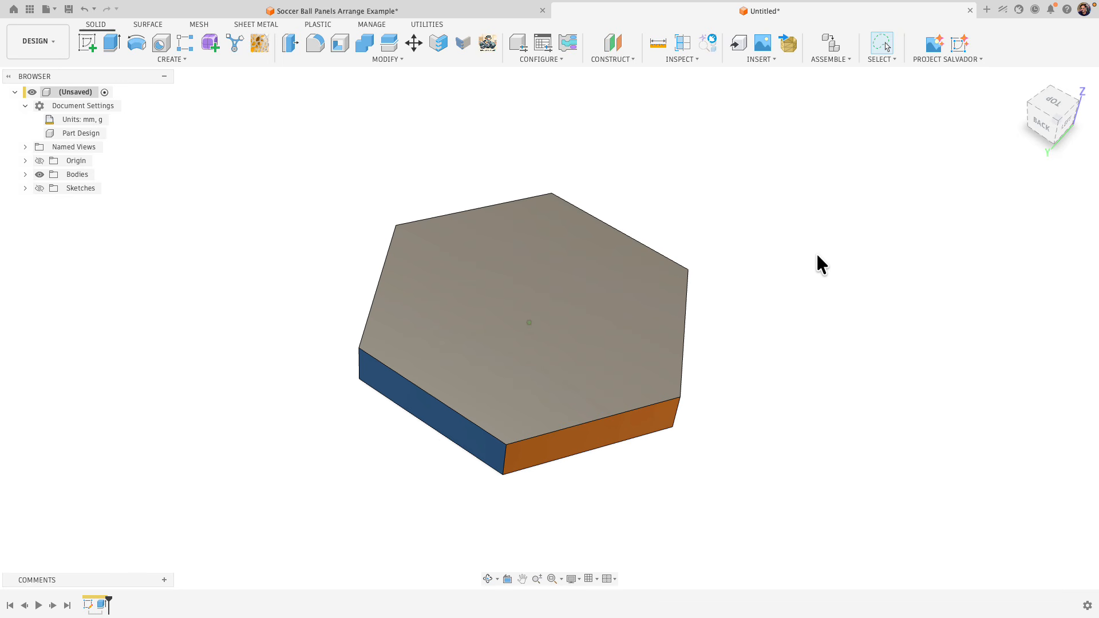
pyautogui.keyDown('shift'); pyautogui.moveTo(816, 256); pyautogui.dragTo(837, 242, button='middle'); pyautogui.keyUp('shift')
pyautogui.scroll(2, 837, 242)
pyautogui.scroll(2, 837, 242)
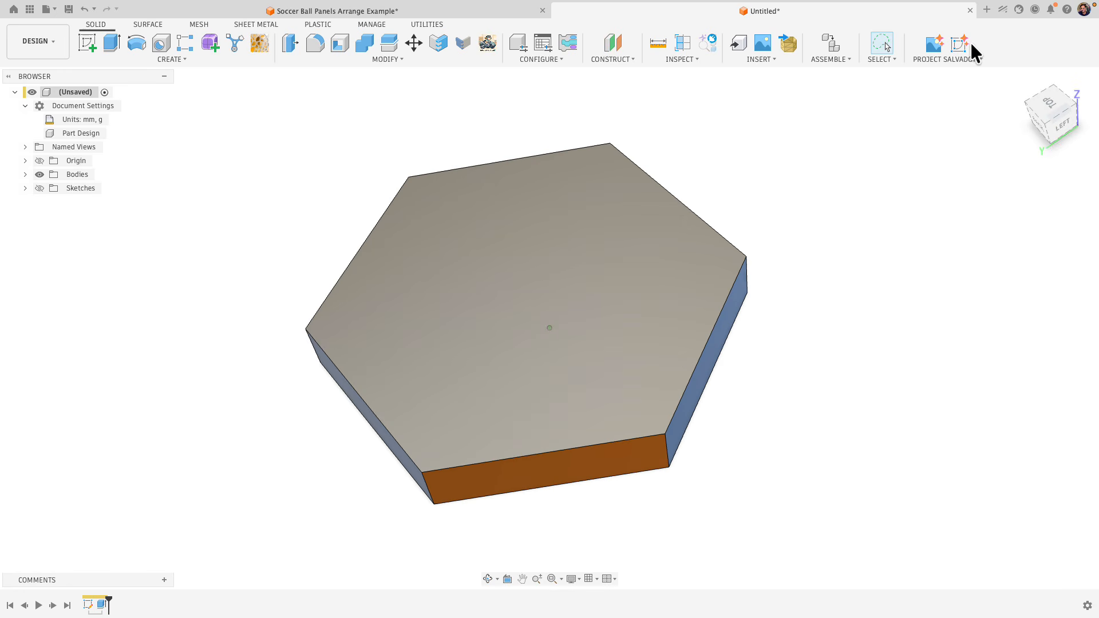
# - Create a new part design and sketch a circumscribed hexagon with sides about 40 mm long on the XY plane, centred on the origin
pyautogui.click(985, 12)
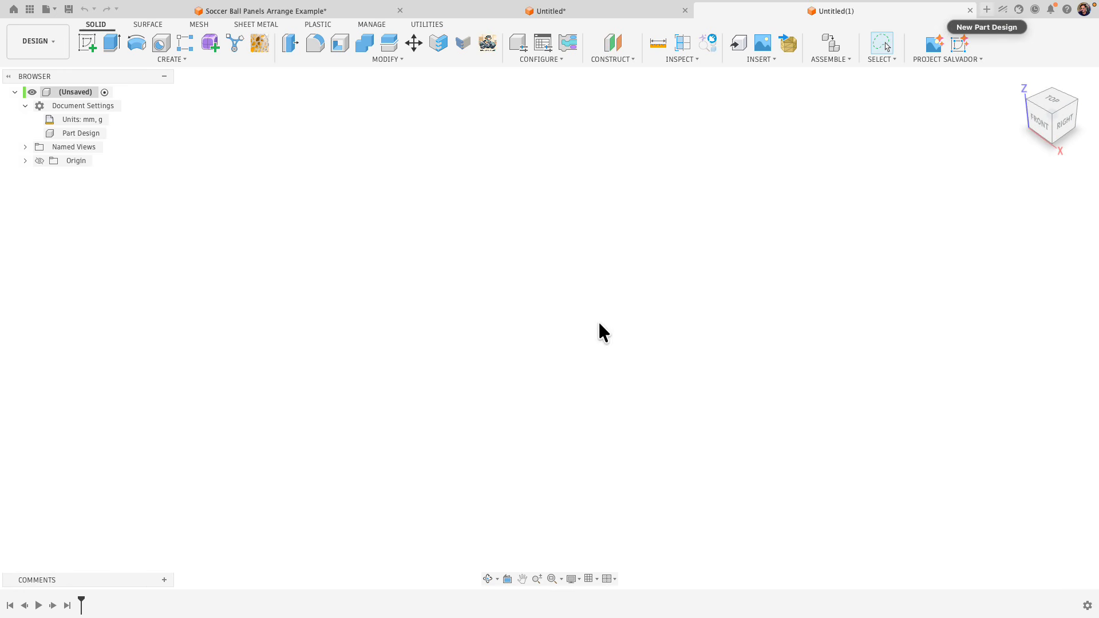
pyautogui.click(87, 42)
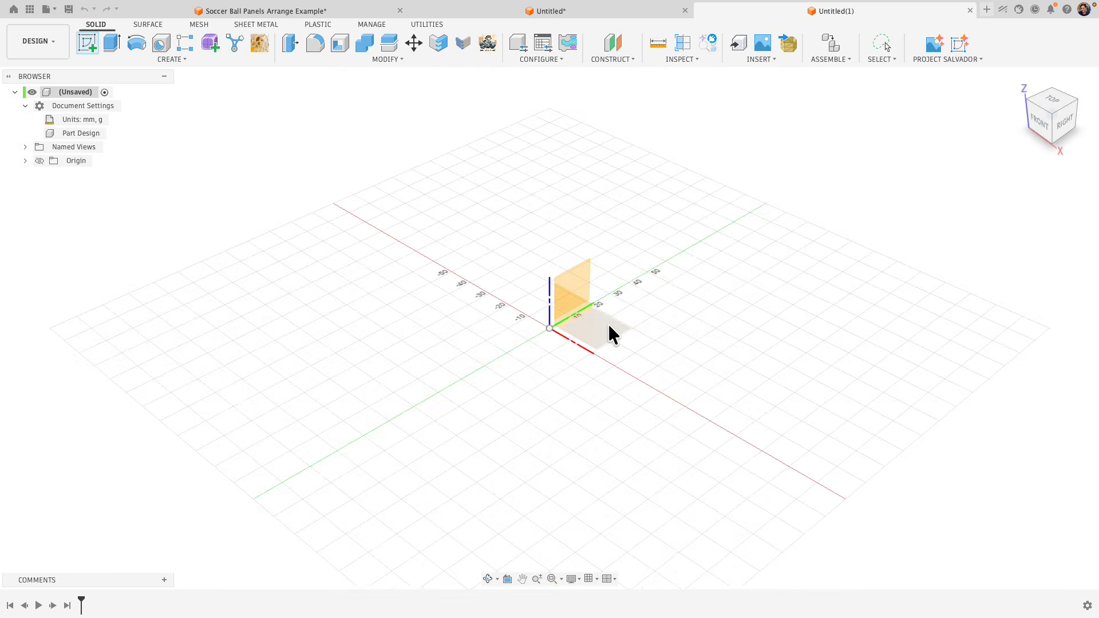
pyautogui.click(156, 56)
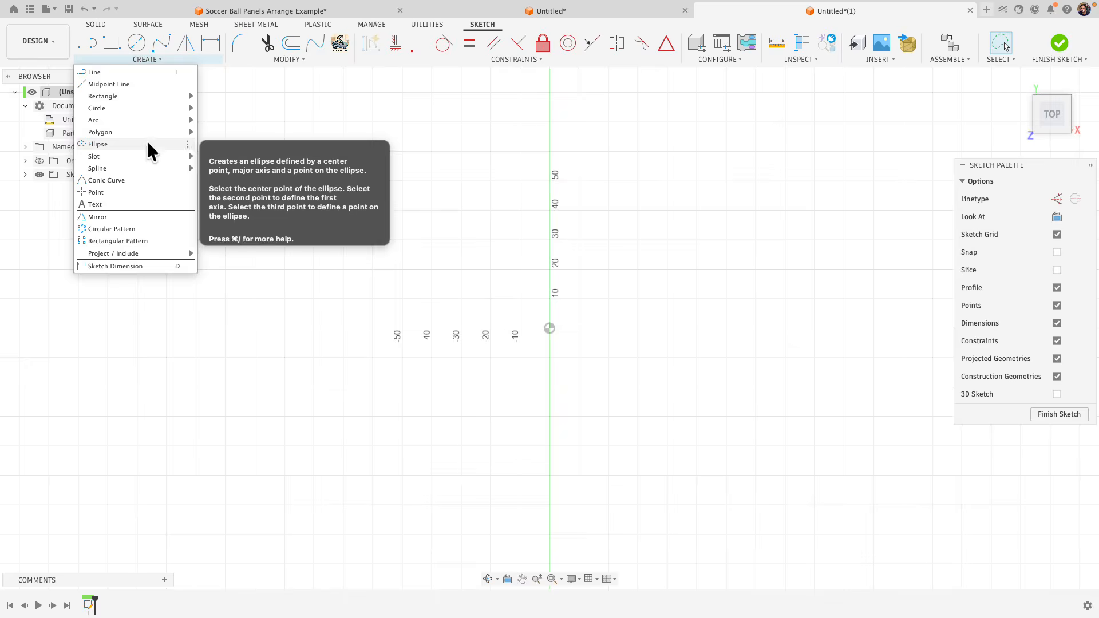
pyautogui.moveTo(189, 132)
pyautogui.click(228, 133)
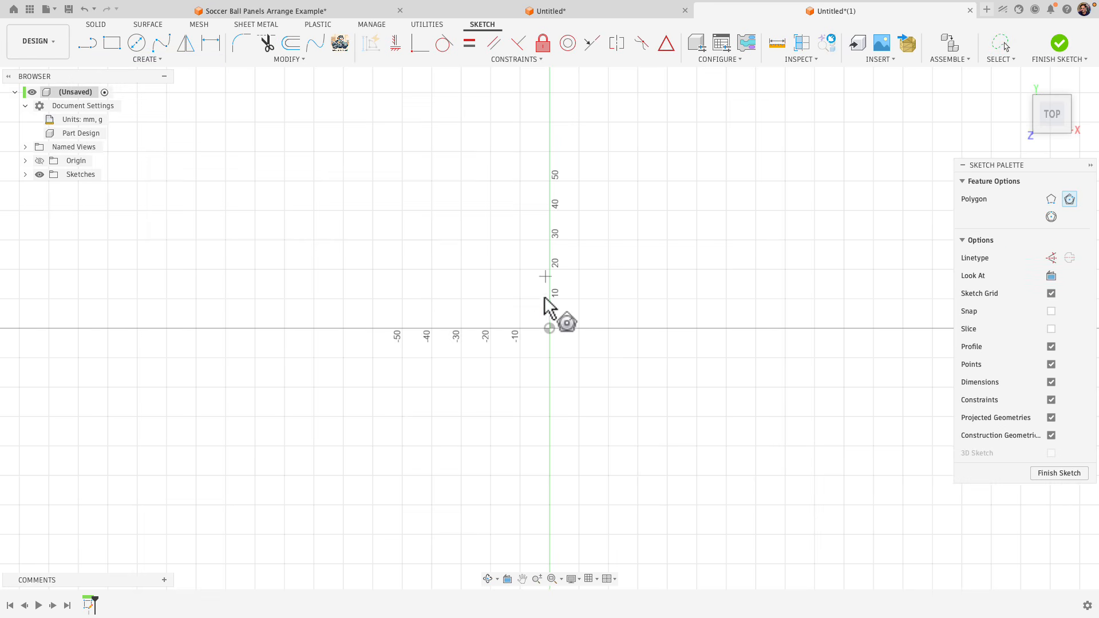
pyautogui.click(549, 328)
pyautogui.click(569, 246)
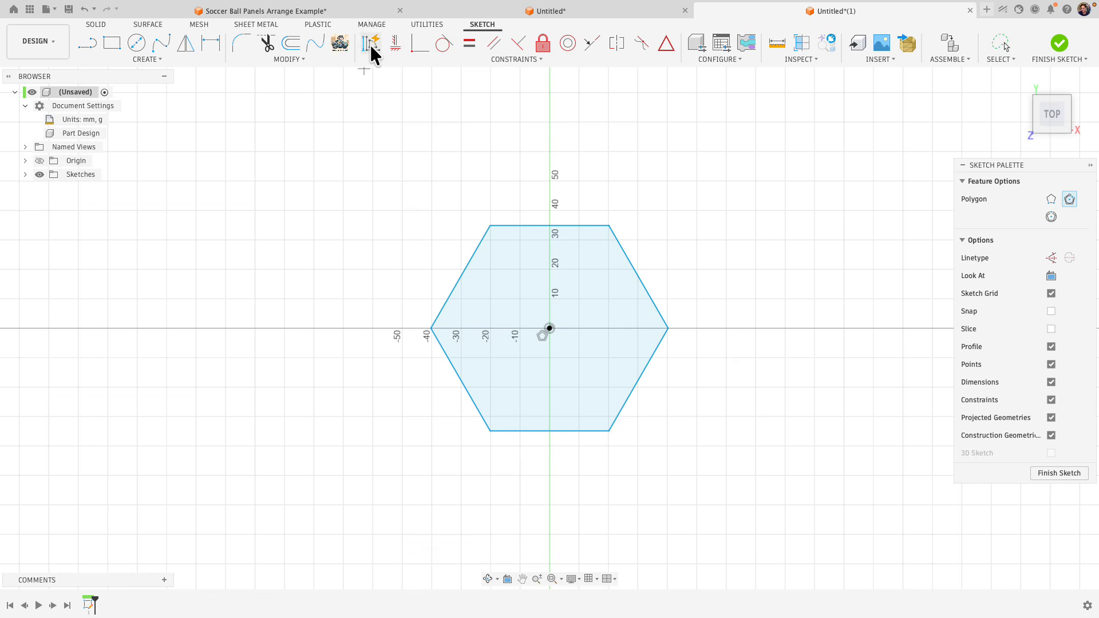
# - Constrain the hexagon's upper edge to horizontal and dimension its length at 40 mm
pyautogui.click(395, 43)
pyautogui.press('d')
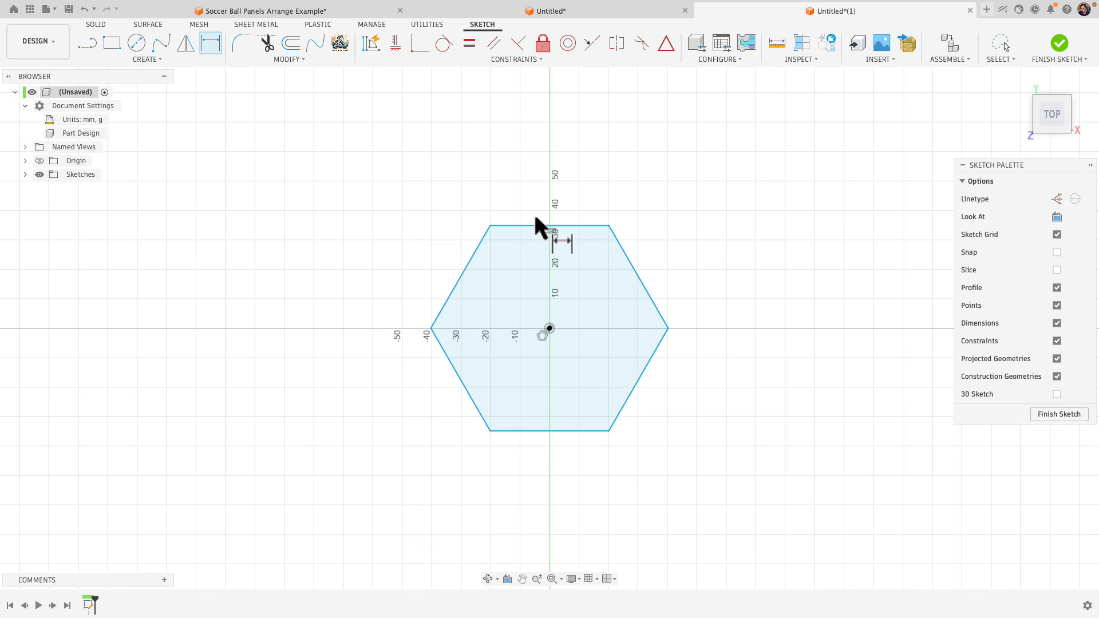
pyautogui.click(536, 226)
pyautogui.click(537, 201)
pyautogui.press('Return')
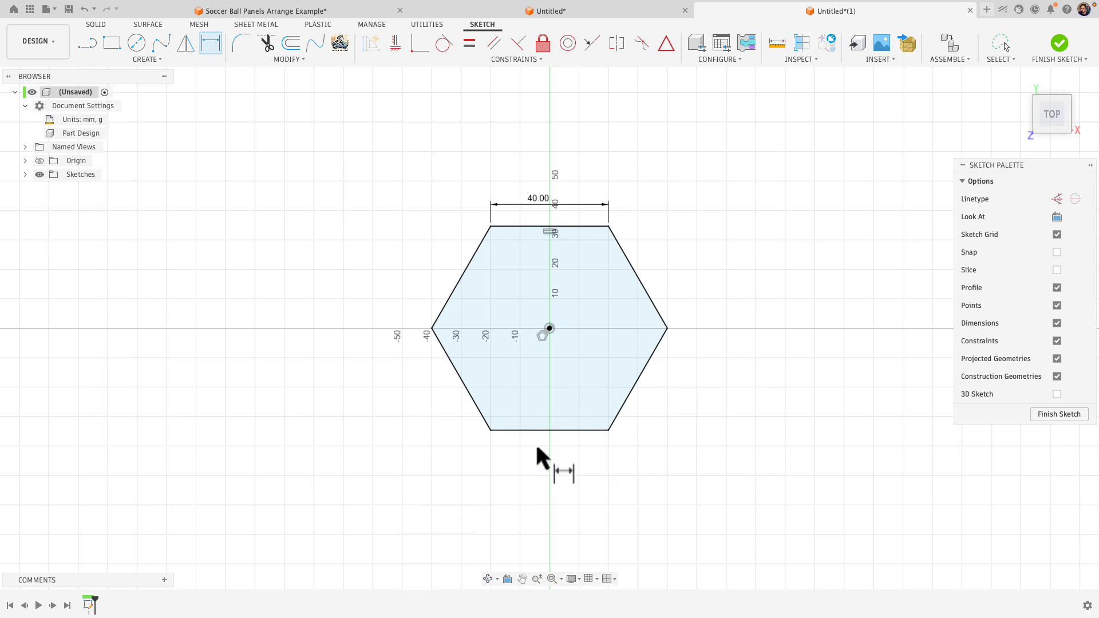
# - Draw two lines joining the hexagon's lower corners to its centre to form a triangular profile, and finish the sketch
pyautogui.press('l')
pyautogui.click(490, 430)
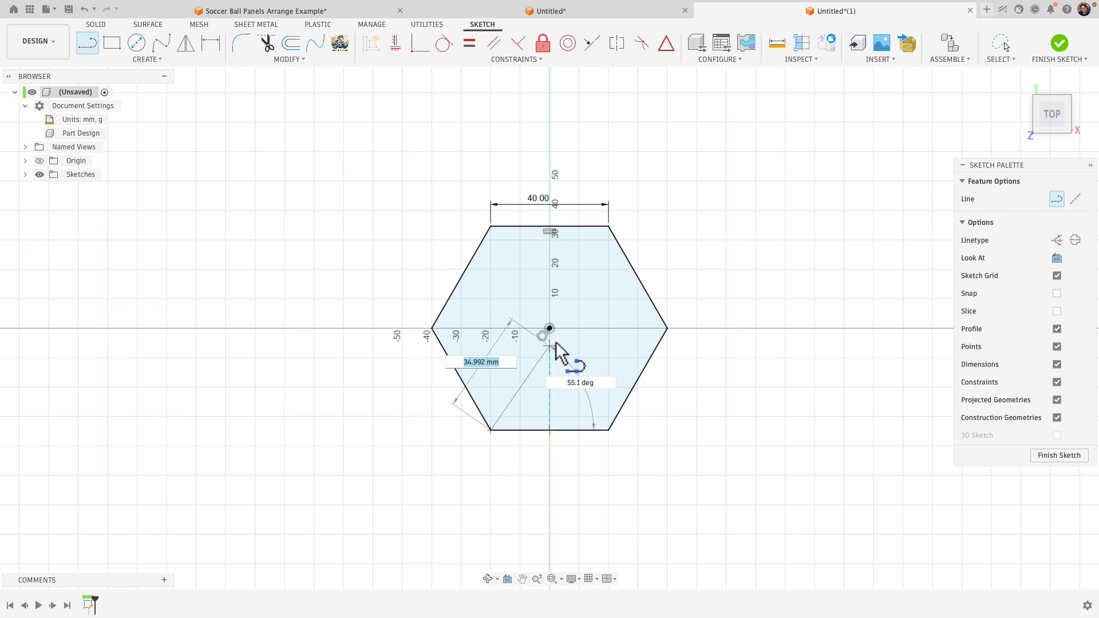
pyautogui.click(549, 328)
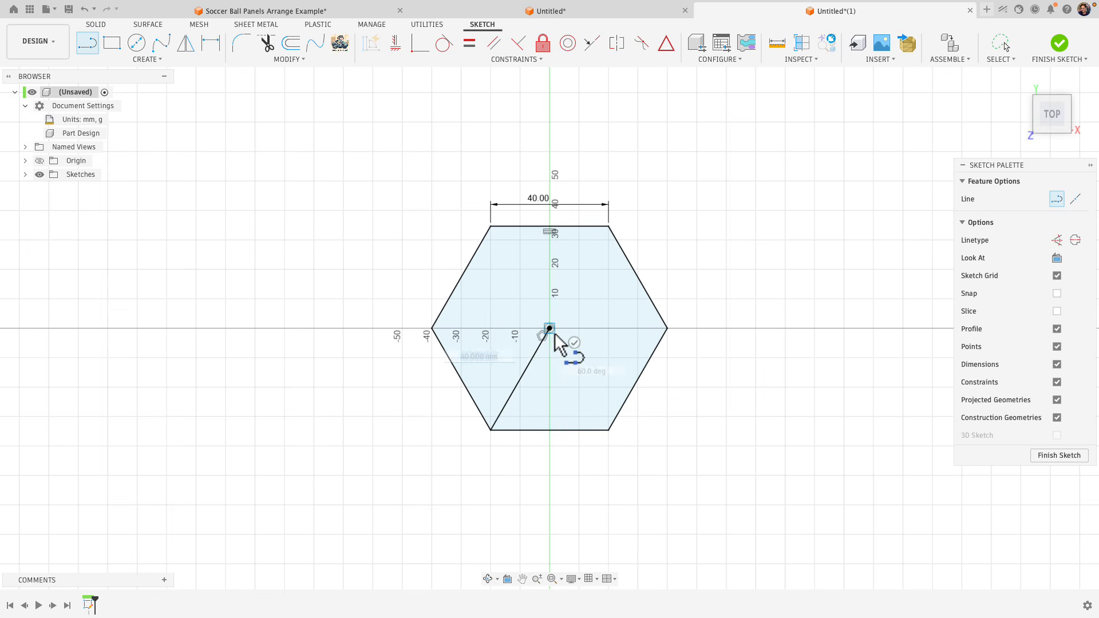
pyautogui.click(609, 430)
pyautogui.press('Escape')
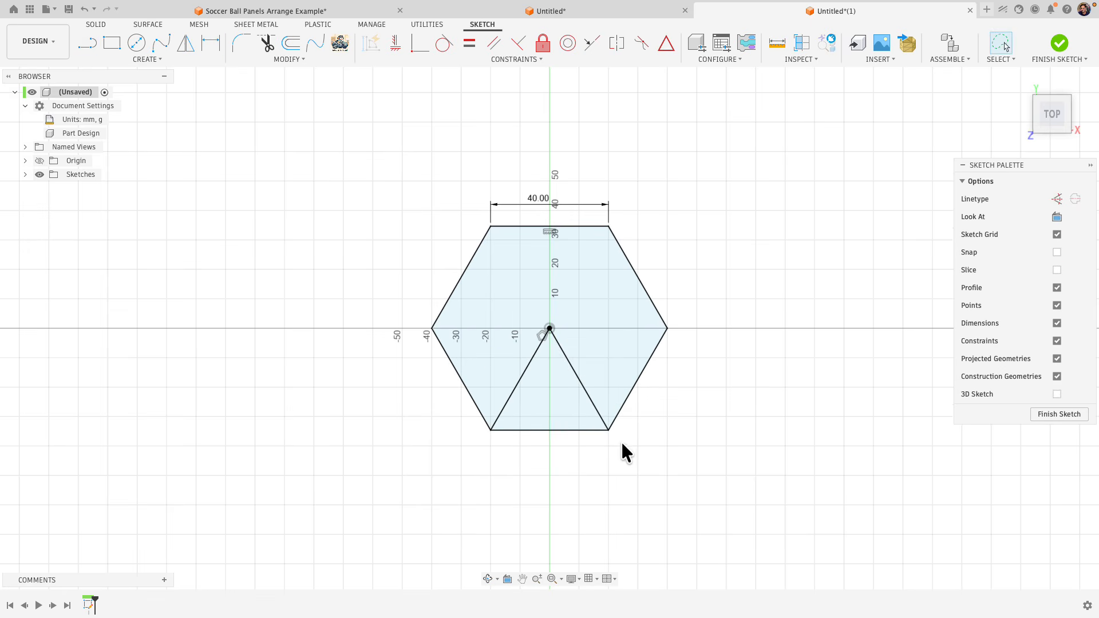
pyautogui.click(575, 430)
pyautogui.click(576, 456)
pyautogui.click(1058, 44)
# - Extrude the triangular profile 10 mm as a new body with a 20.905° taper angle, and hide the sketches
pyautogui.click(509, 374)
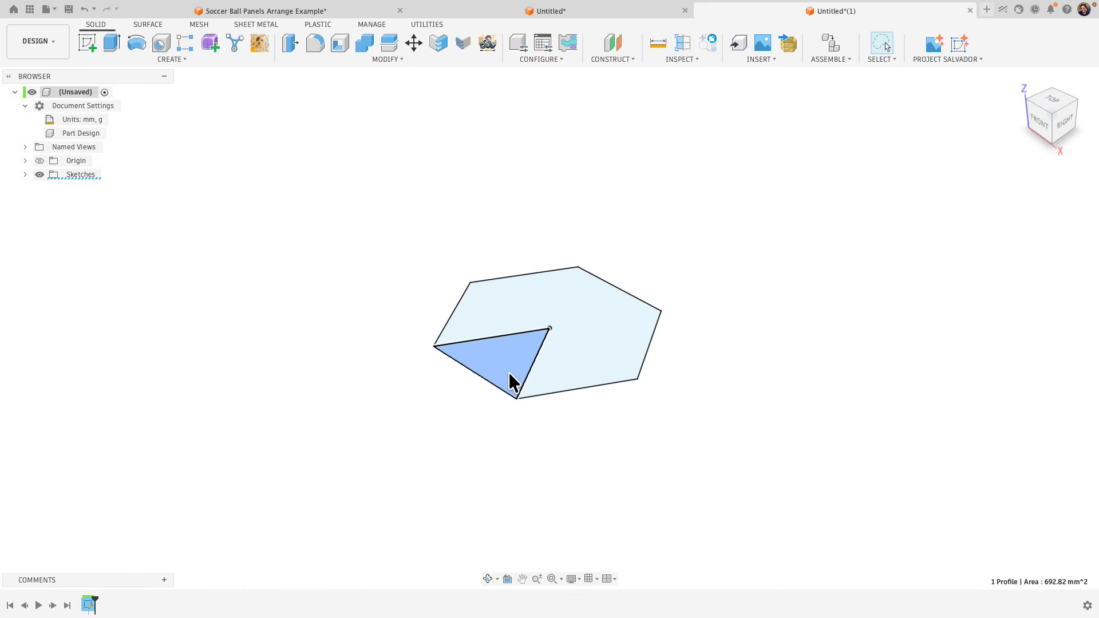
pyautogui.press('e')
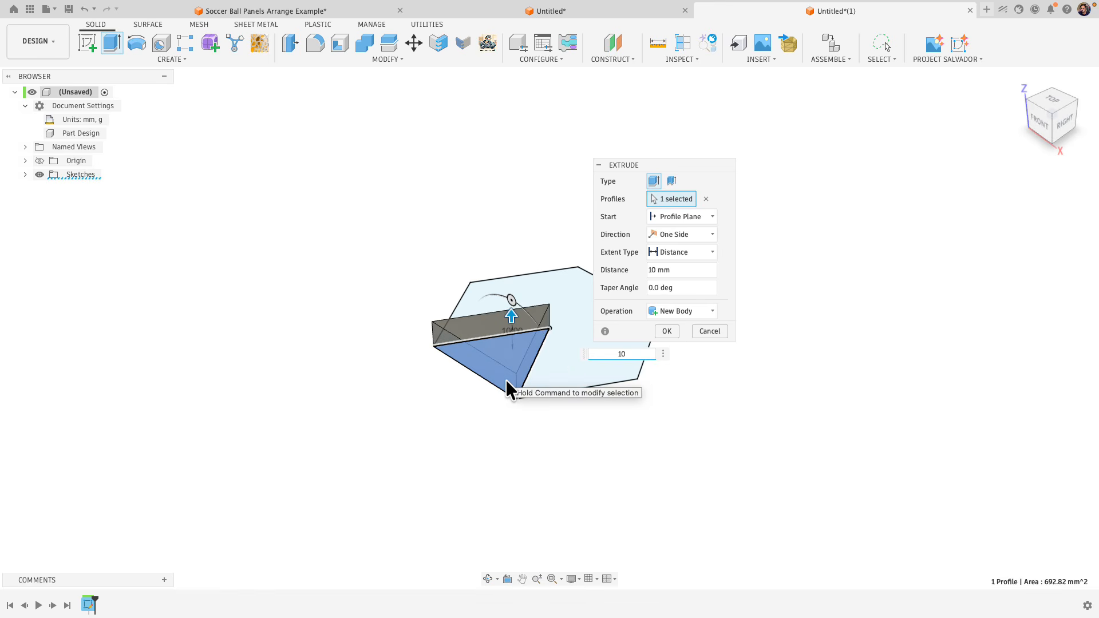
pyautogui.keyDown('shift'); pyautogui.moveTo(520, 376); pyautogui.dragTo(700, 283, button='middle'); pyautogui.keyUp('shift')
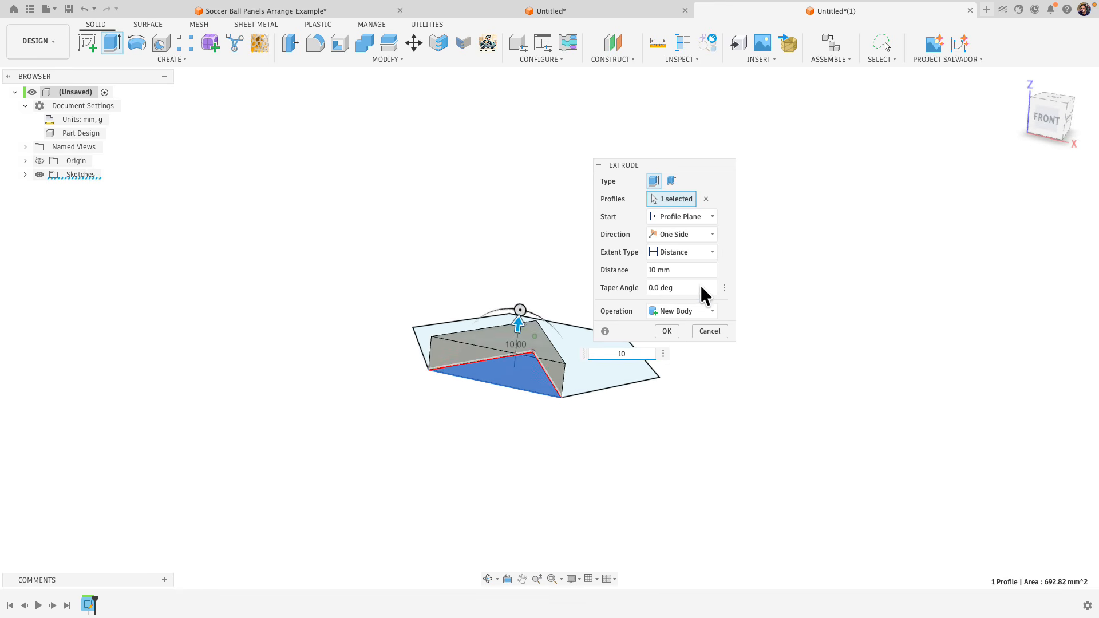
pyautogui.moveTo(698, 286); pyautogui.dragTo(615, 292)
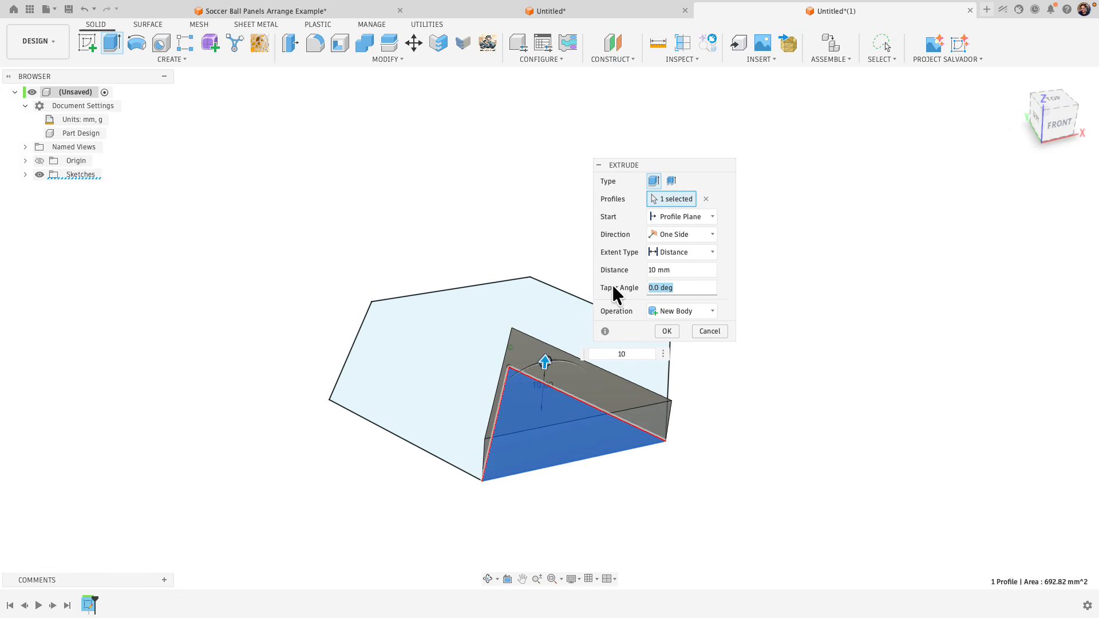
pyautogui.write('20.905')
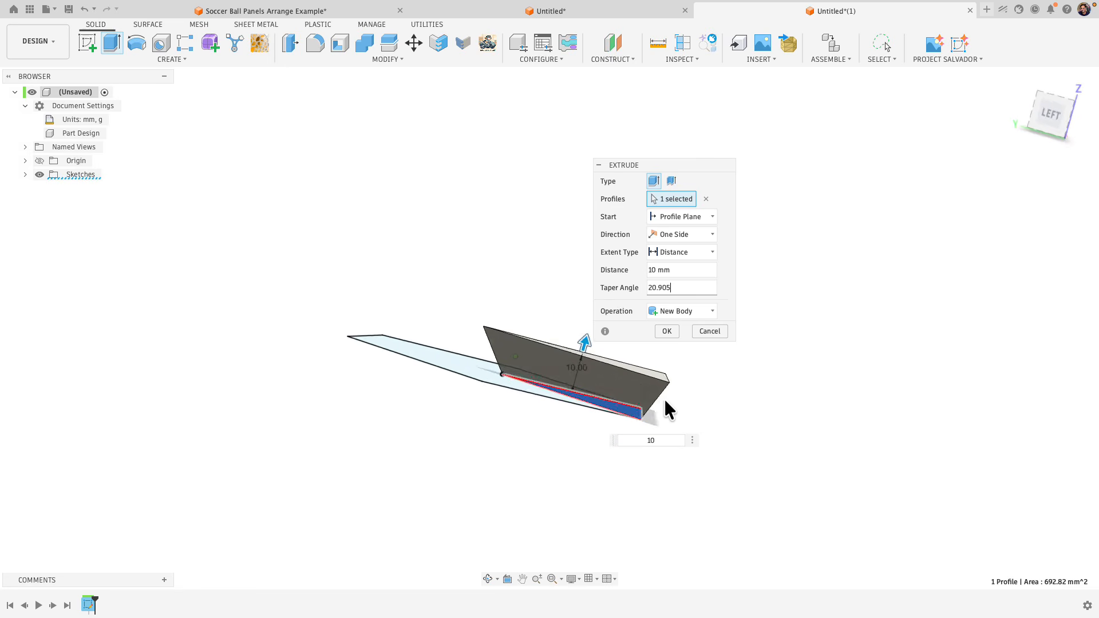
pyautogui.click(667, 331)
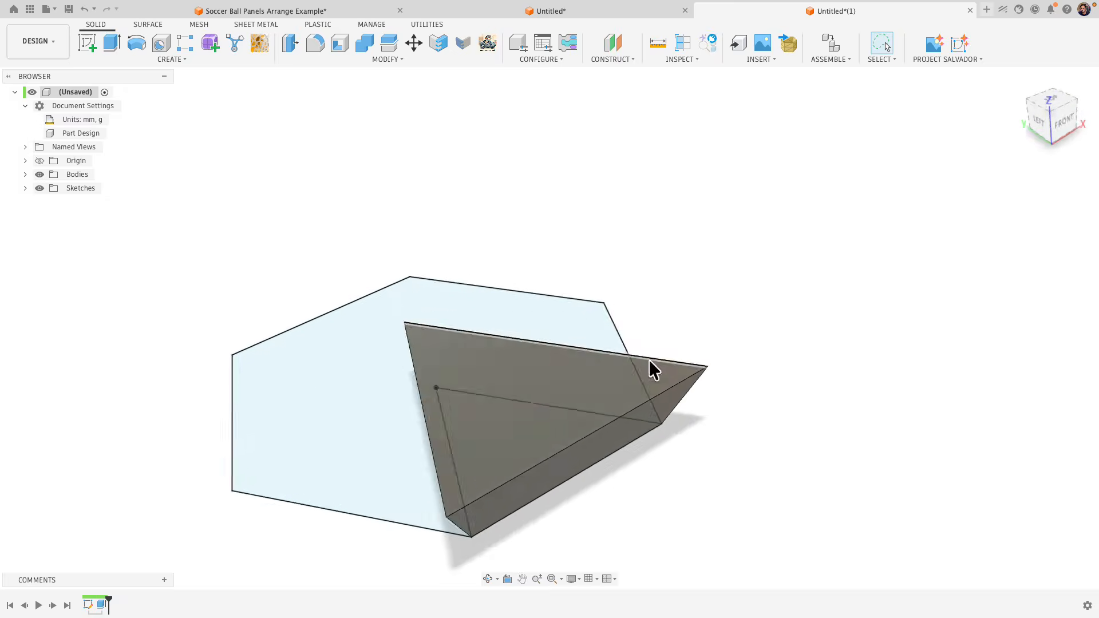
pyautogui.click(40, 188)
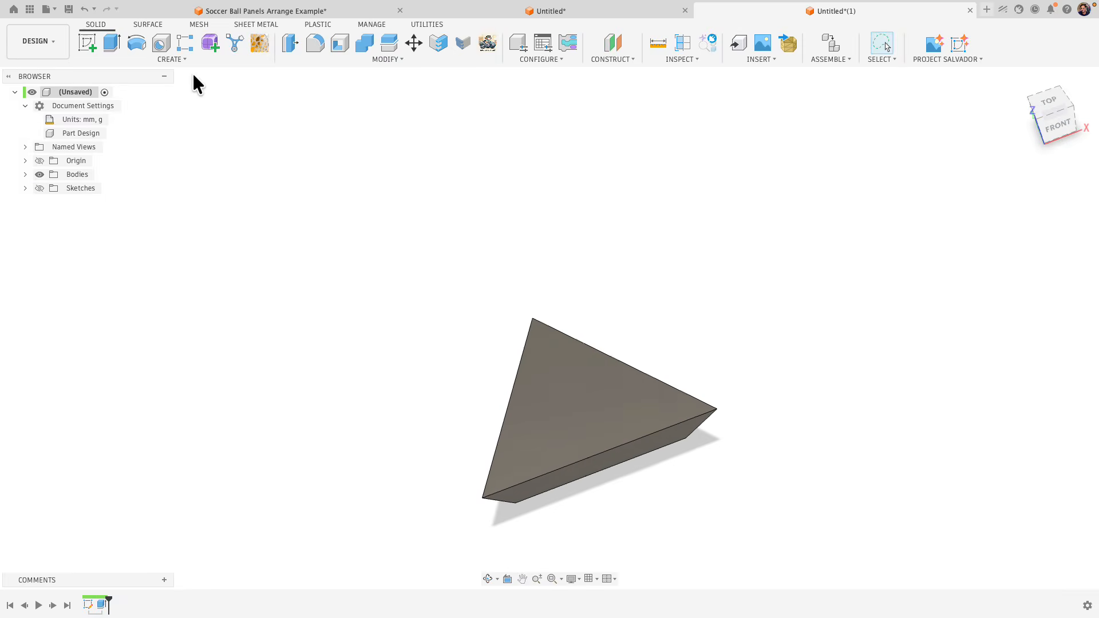
# - Create a full circular pattern of the tapered triangular body around the Z axis with a quantity of 3
pyautogui.click(180, 60)
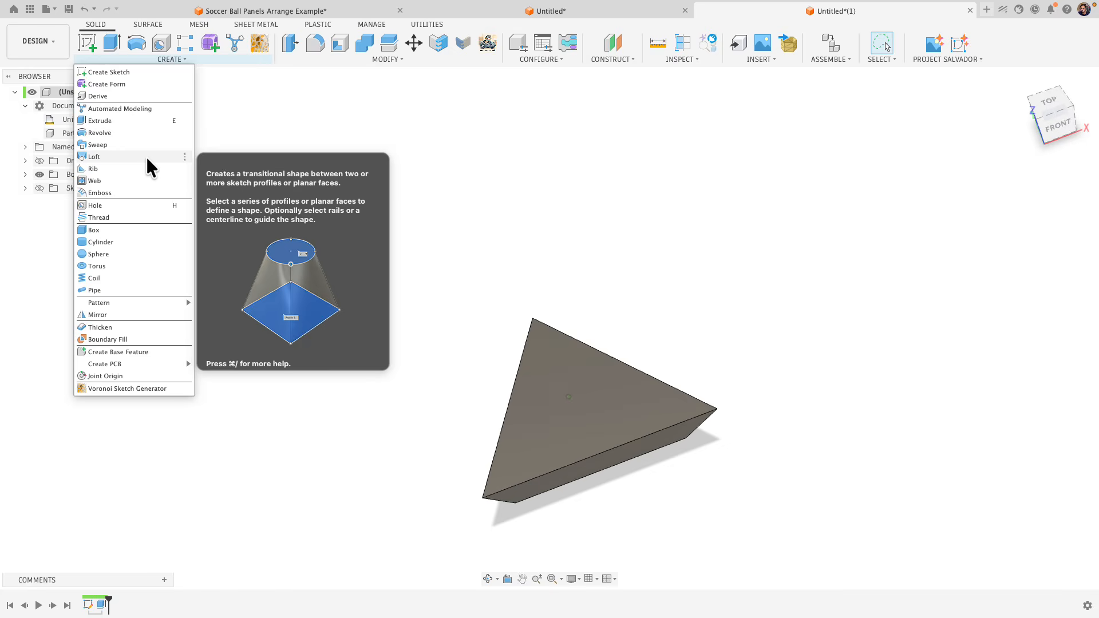
pyautogui.moveTo(113, 304)
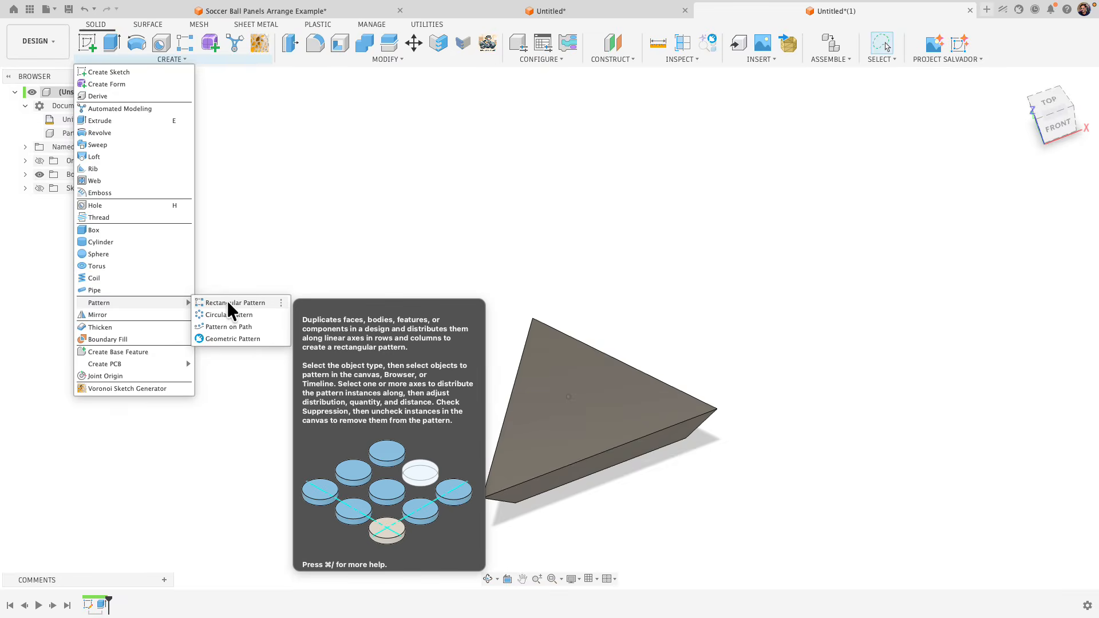
pyautogui.click(228, 314)
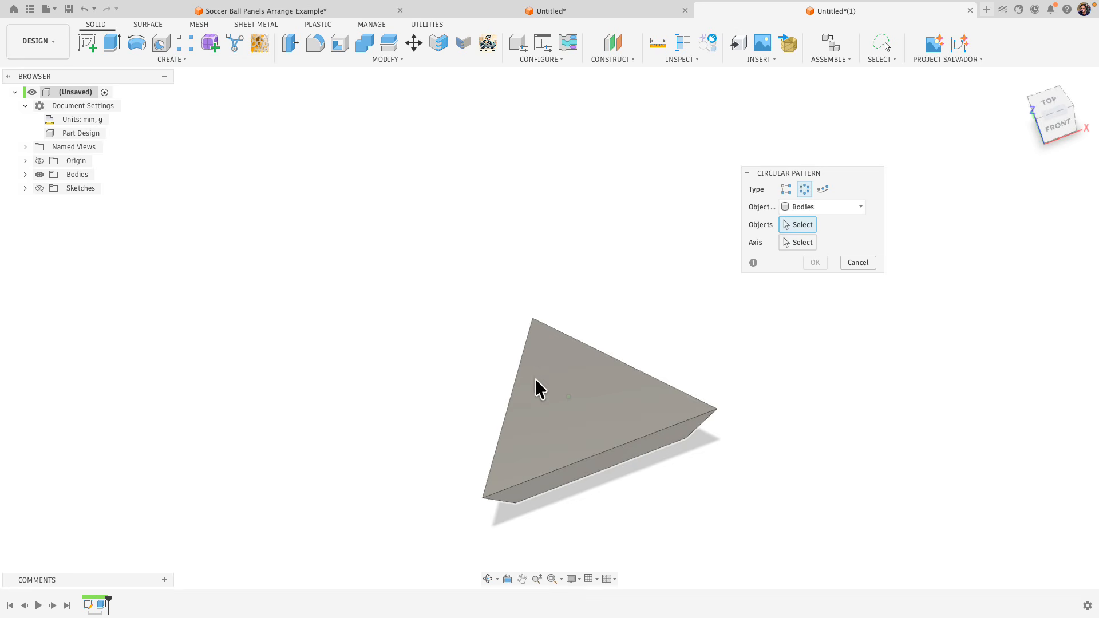
pyautogui.click(569, 377)
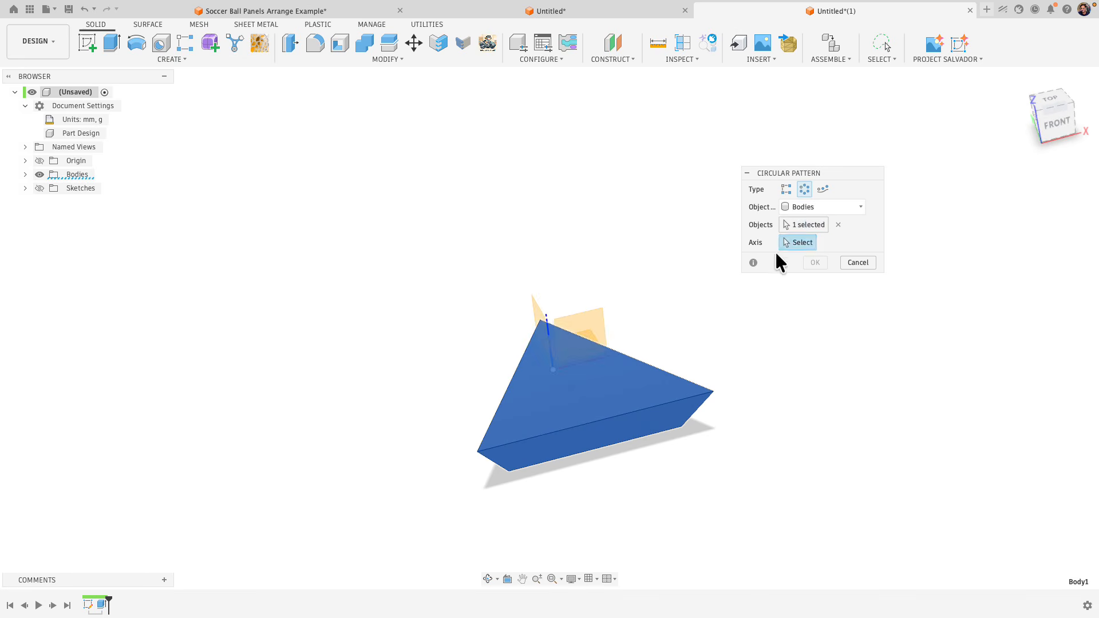
pyautogui.click(548, 321)
pyautogui.click(861, 298)
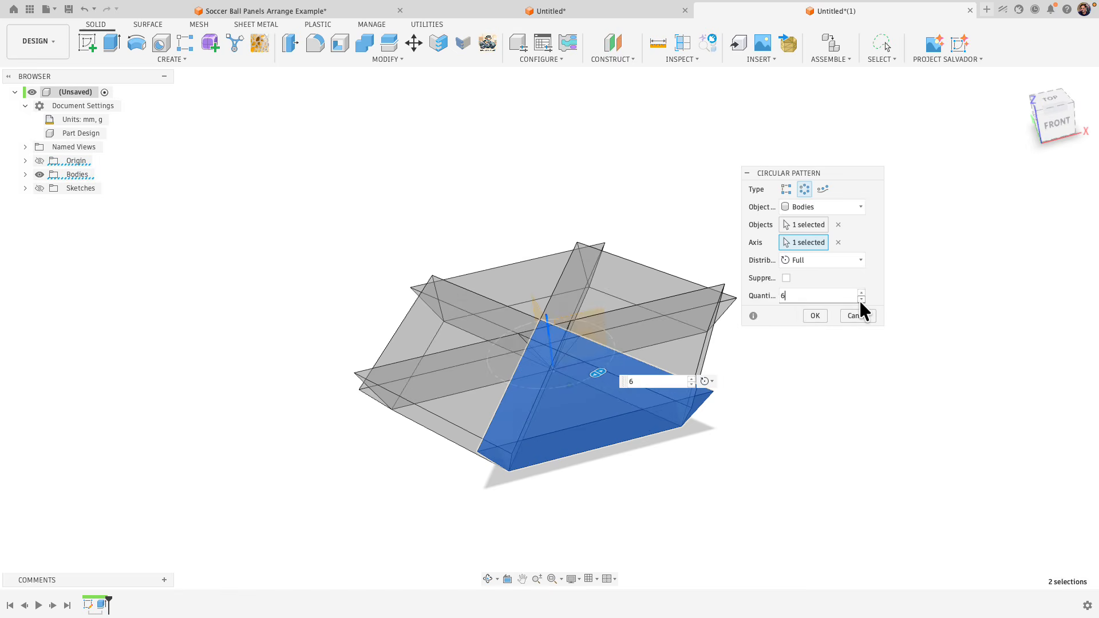
pyautogui.click(860, 299)
pyautogui.click(860, 299)
pyautogui.click(861, 299)
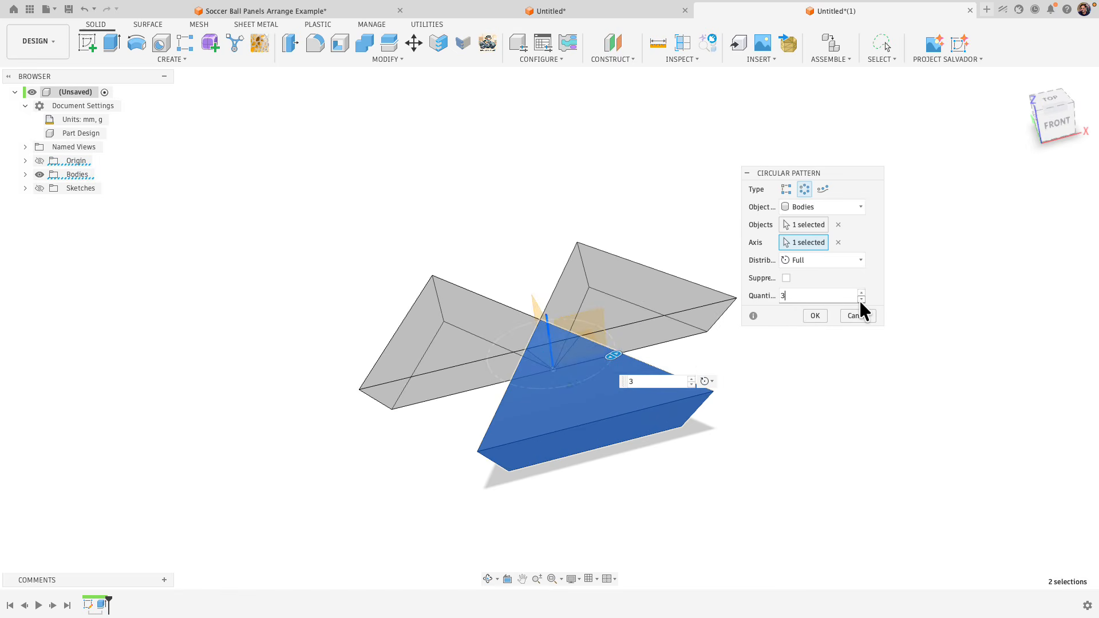
pyautogui.keyDown('shift'); pyautogui.moveTo(858, 299); pyautogui.dragTo(602, 348, button='middle'); pyautogui.keyUp('shift')
pyautogui.keyDown('shift'); pyautogui.moveTo(693, 297); pyautogui.dragTo(748, 333, button='middle'); pyautogui.keyUp('shift')
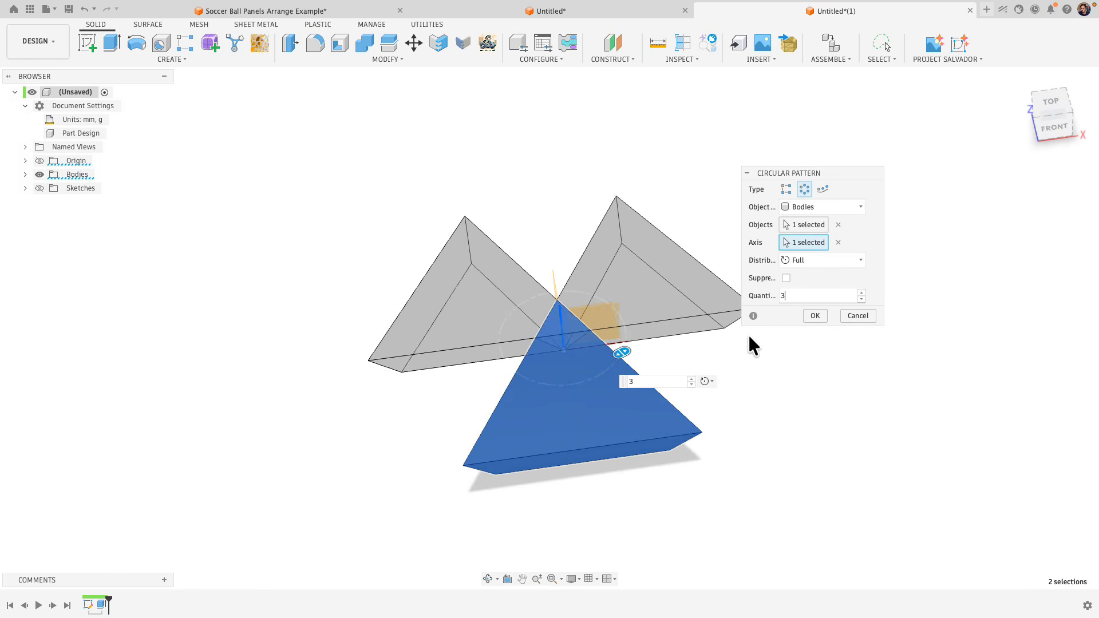
pyautogui.click(812, 315)
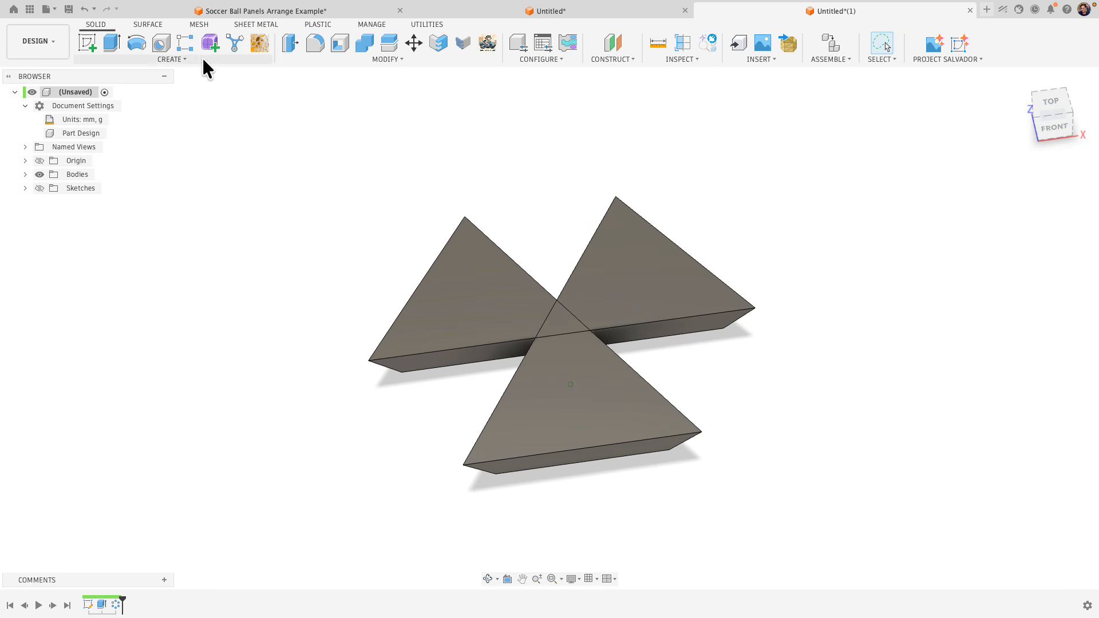
# - Combine the three triangular bodies into one with the Join operation, without keeping the tool bodies
pyautogui.click(378, 59)
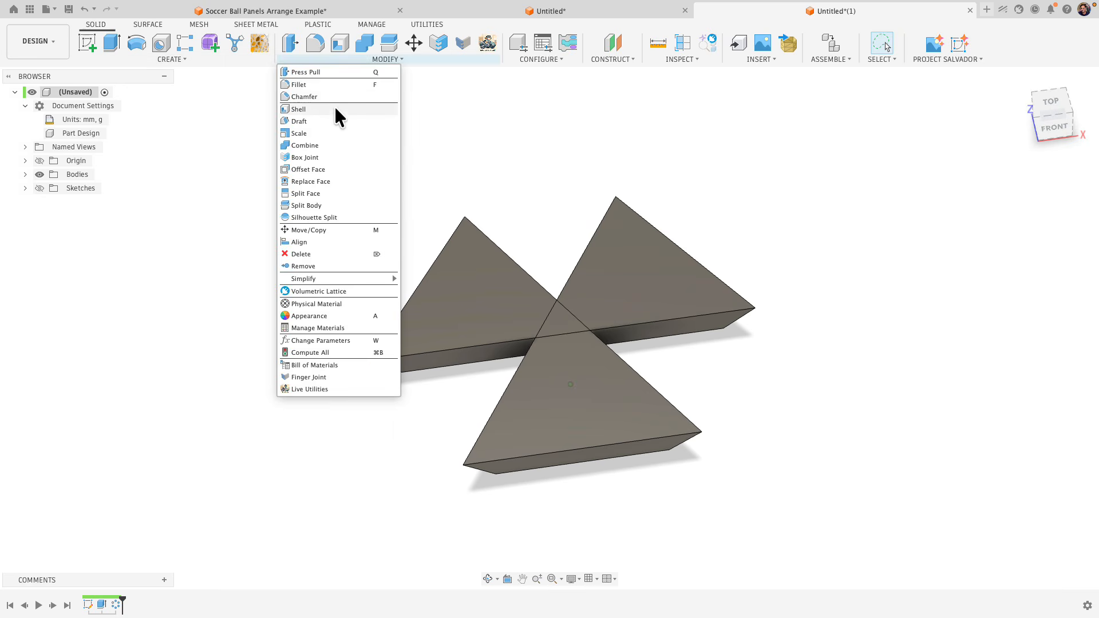
pyautogui.click(320, 147)
pyautogui.click(488, 314)
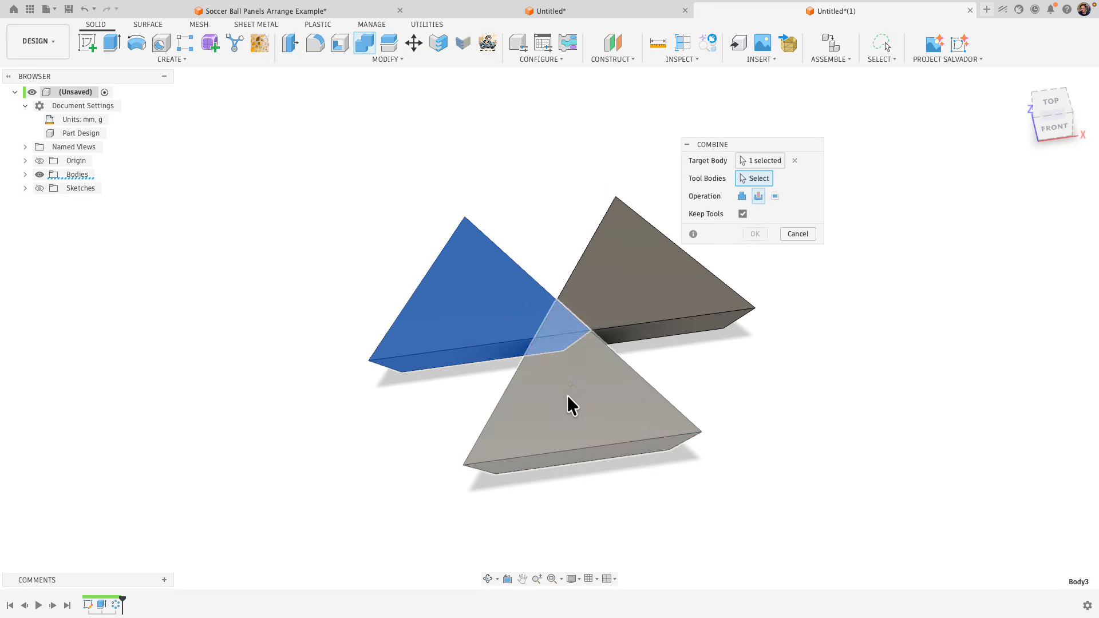
pyautogui.click(567, 395)
pyautogui.click(631, 317)
pyautogui.click(739, 195)
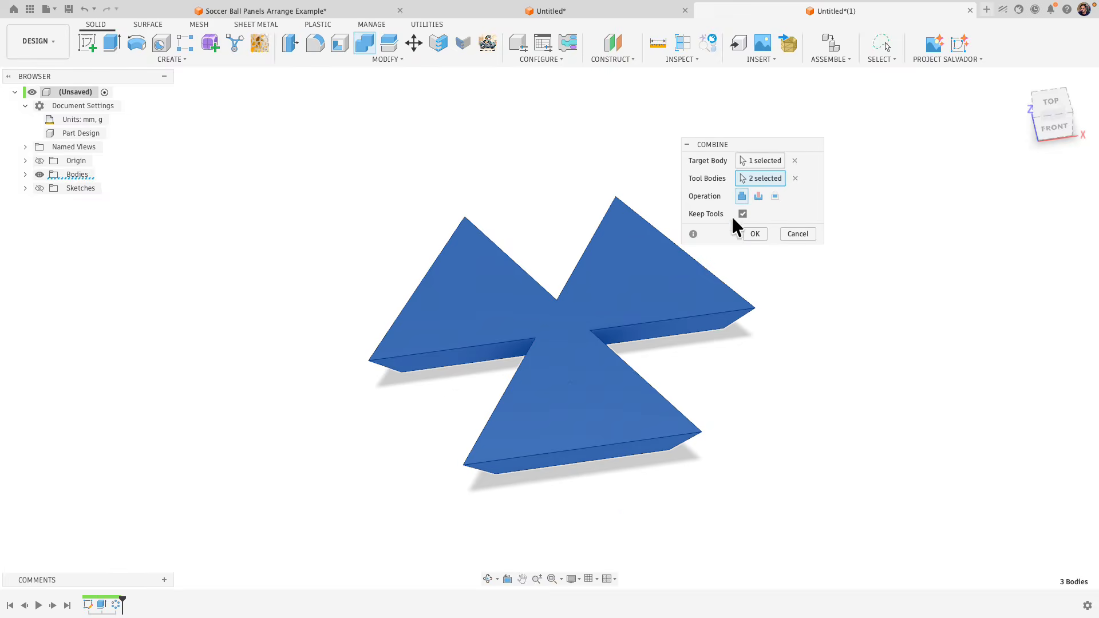
pyautogui.click(742, 213)
pyautogui.click(755, 233)
# - Rotate the combined three-triangle body around the Z axis by 360/6 degrees with Move/Copy
pyautogui.keyDown('shift'); pyautogui.moveTo(544, 355); pyautogui.dragTo(364, 375, button='middle'); pyautogui.keyUp('shift')
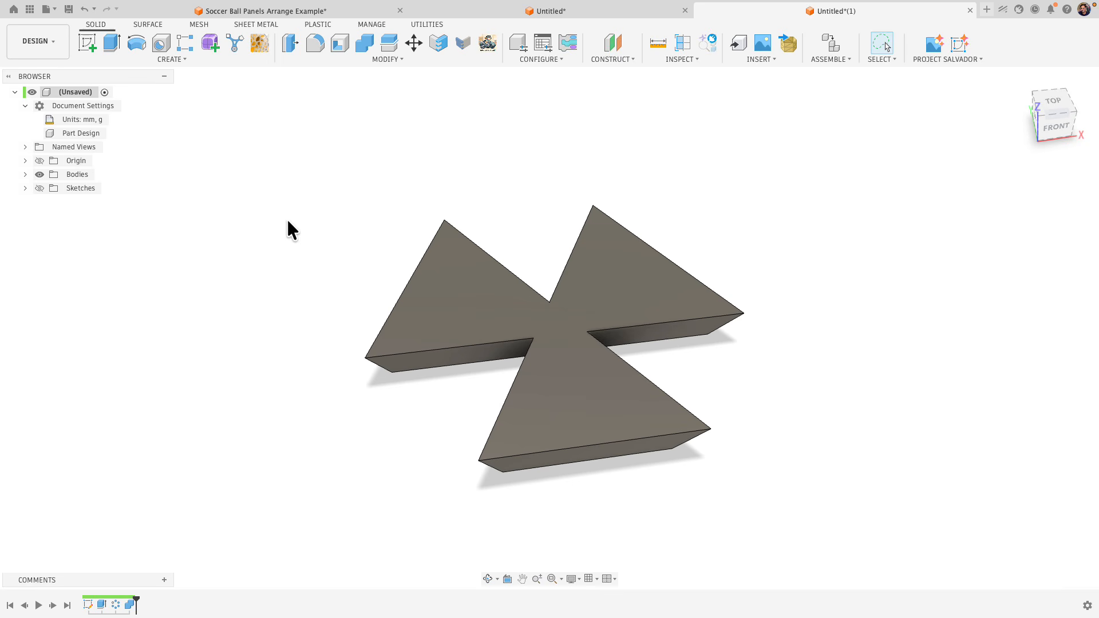
pyautogui.rightClick(287, 174)
pyautogui.click(246, 187)
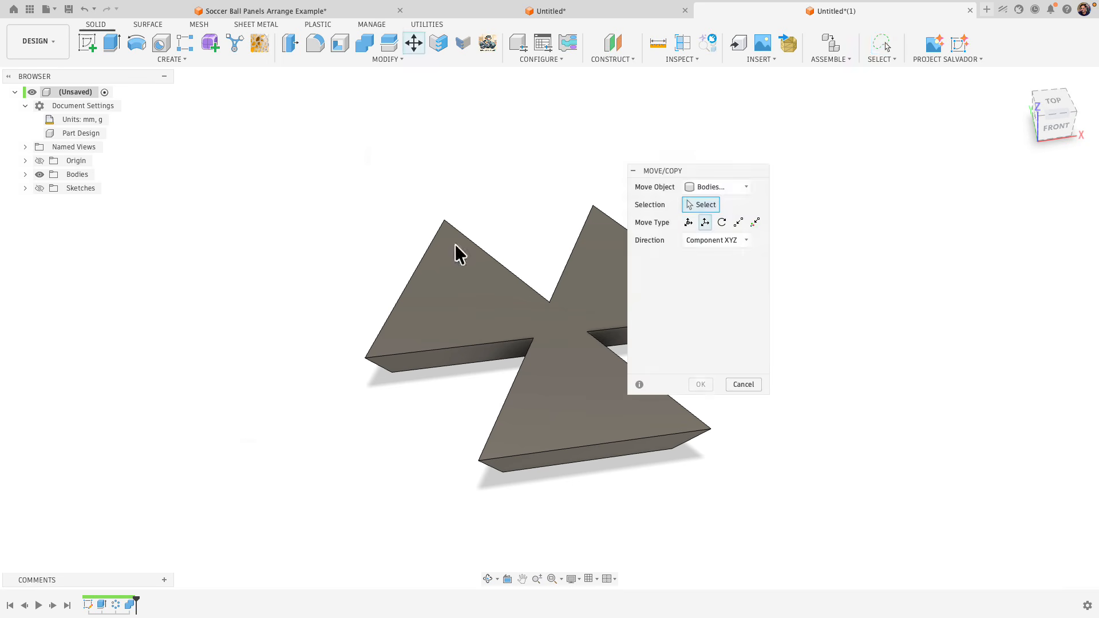
pyautogui.click(495, 318)
pyautogui.keyDown('shift'); pyautogui.moveTo(577, 237); pyautogui.dragTo(718, 231, button='middle'); pyautogui.keyUp('shift')
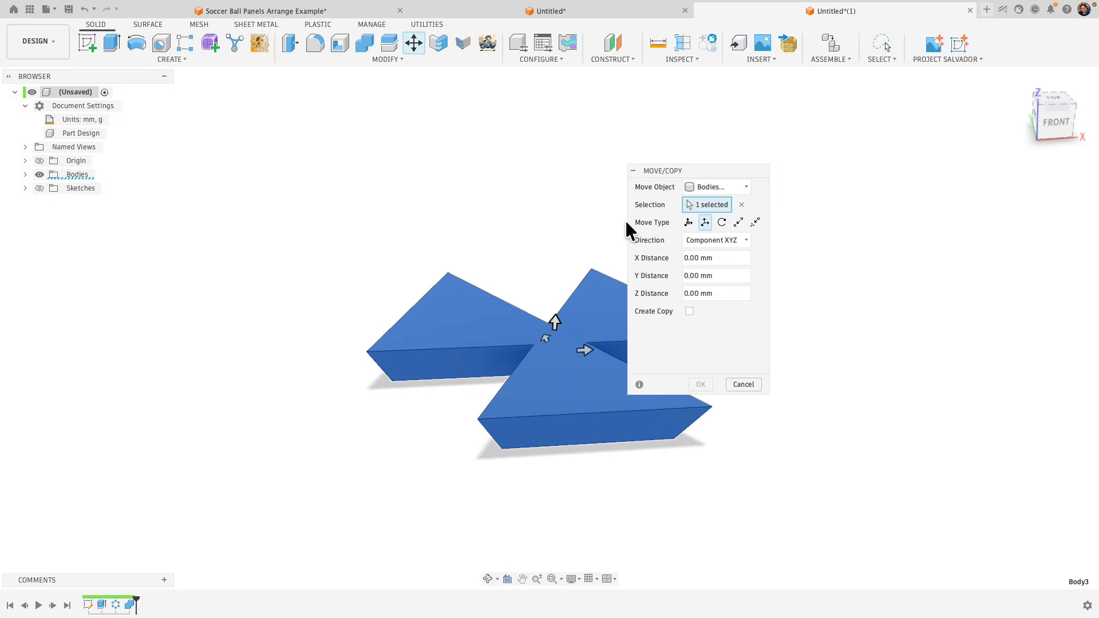
pyautogui.click(721, 223)
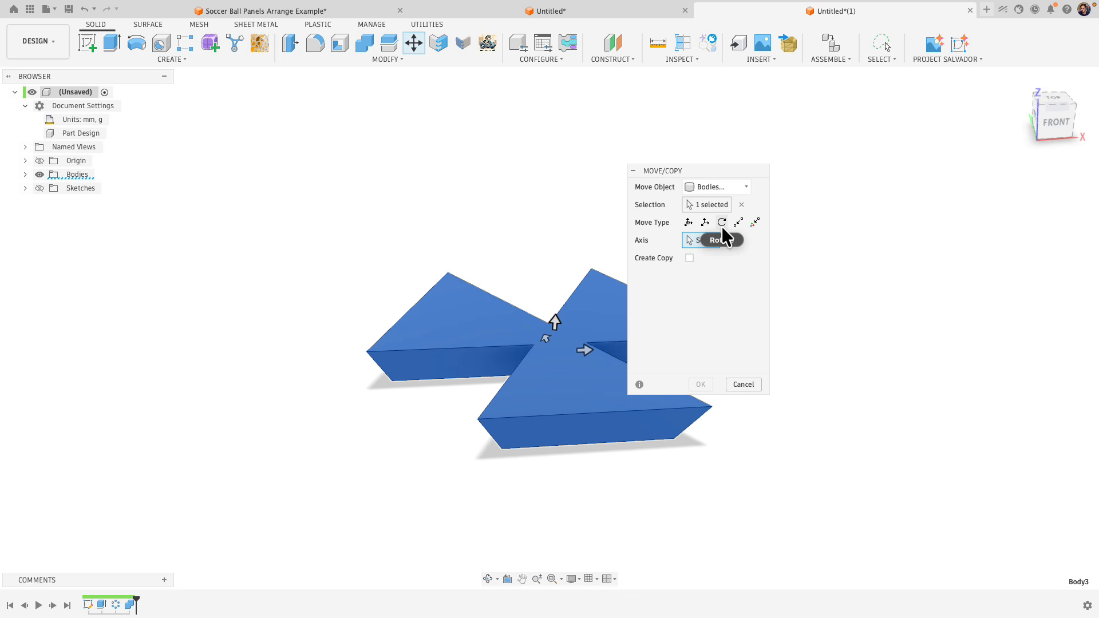
pyautogui.click(559, 326)
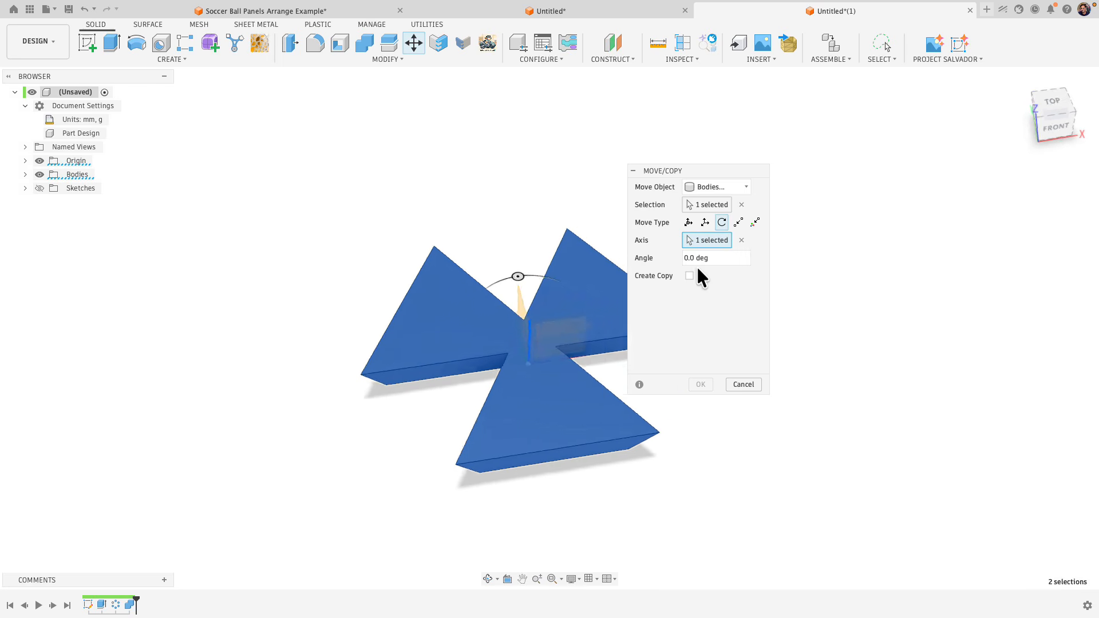
pyautogui.click(715, 259)
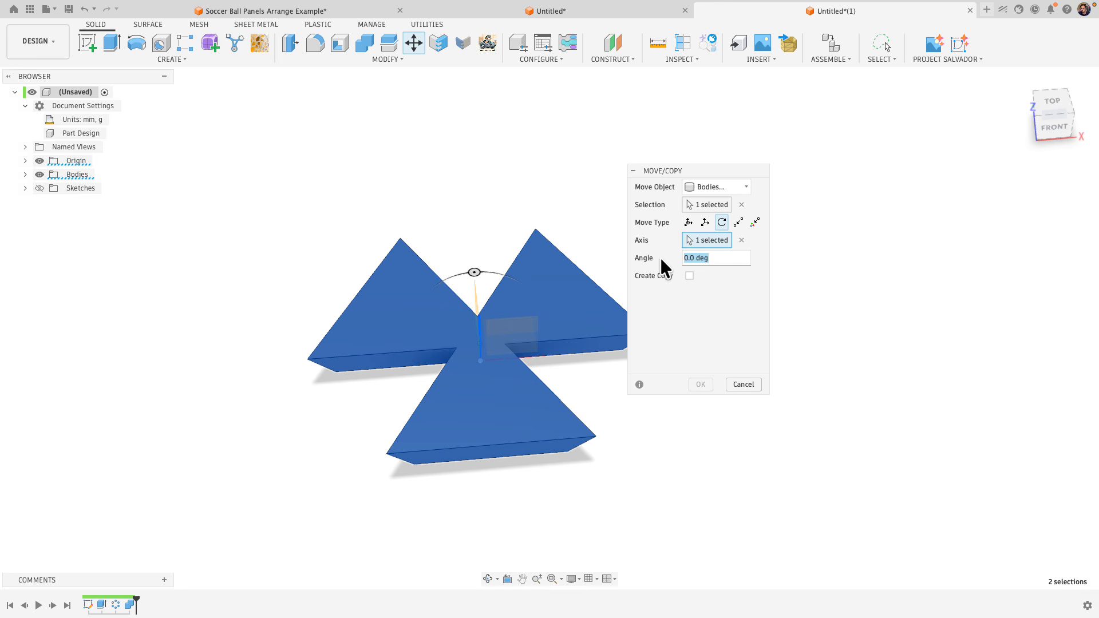
pyautogui.write('360/6')
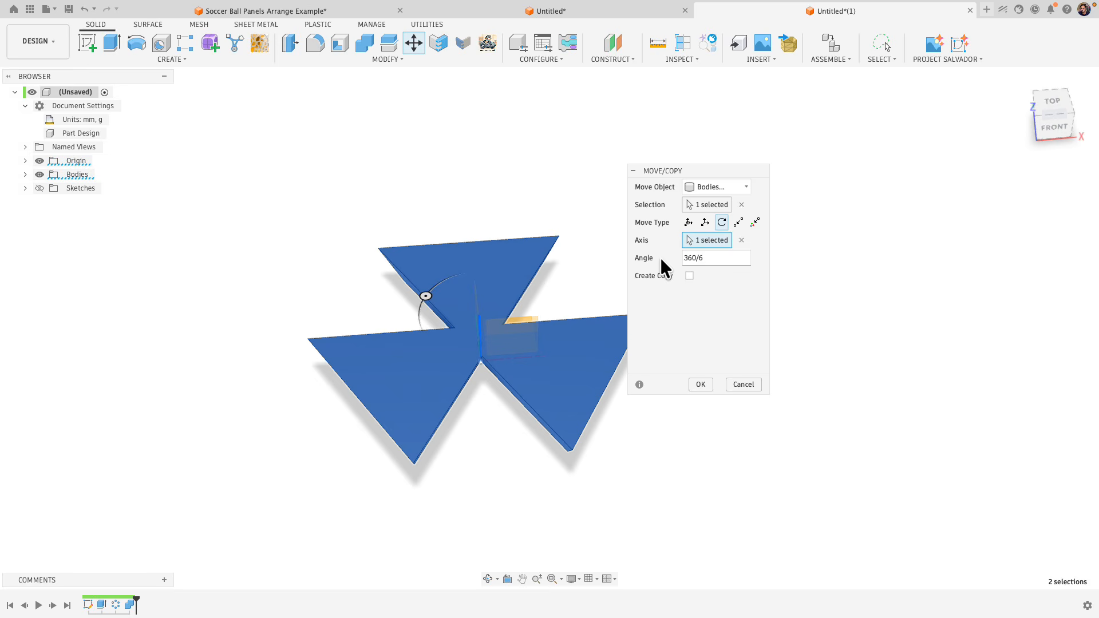
pyautogui.press('Return')
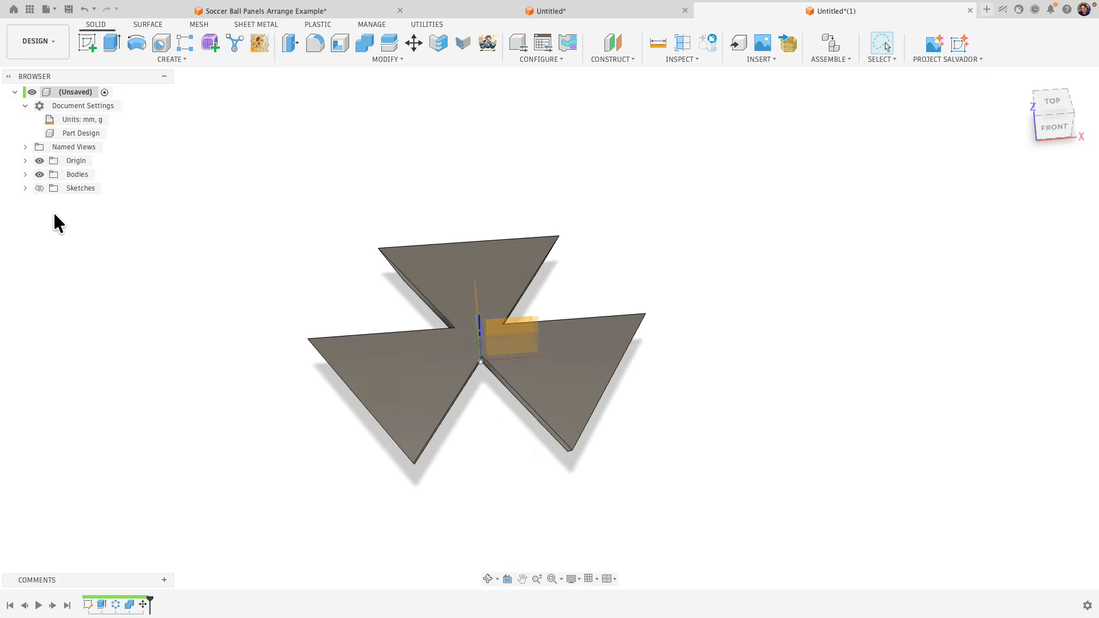
# - Show the sketches and set up a 10 mm extrusion of the triangular profile as a new body
pyautogui.click(40, 188)
pyautogui.click(39, 174)
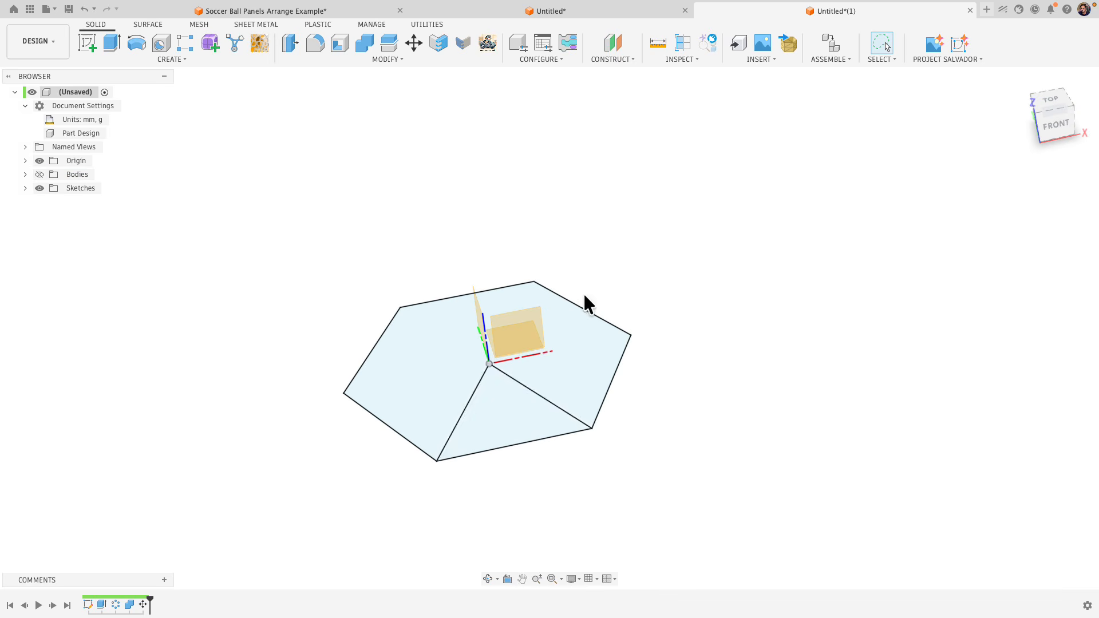
pyautogui.click(500, 412)
pyautogui.click(39, 174)
pyautogui.keyDown('shift'); pyautogui.moveTo(468, 426); pyautogui.dragTo(504, 477, button='middle'); pyautogui.keyUp('shift')
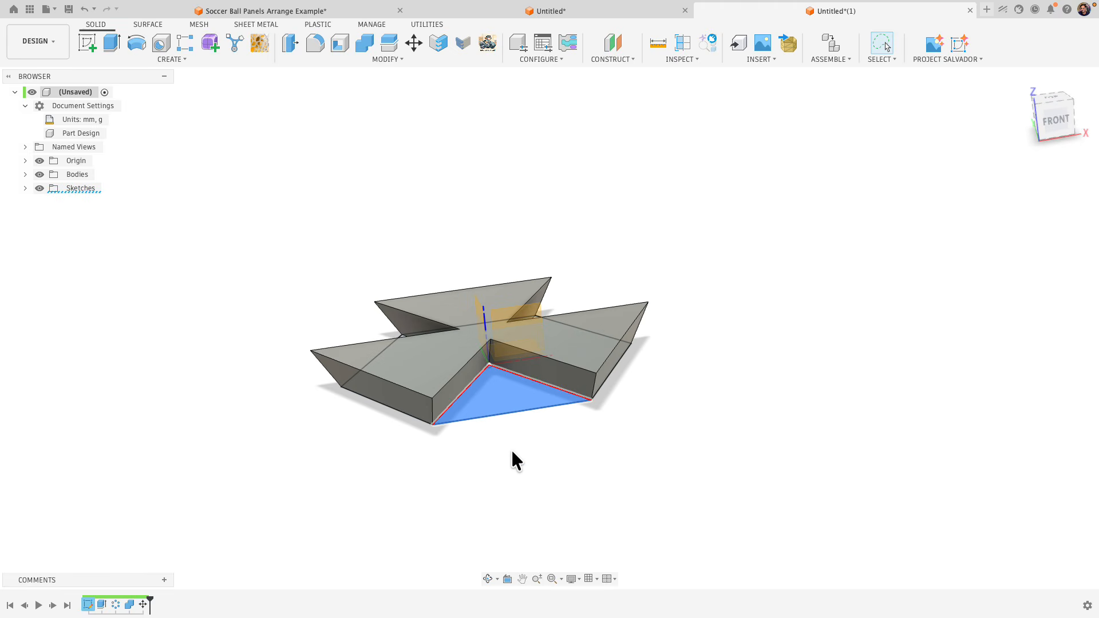
pyautogui.write('e')
pyautogui.write('10')
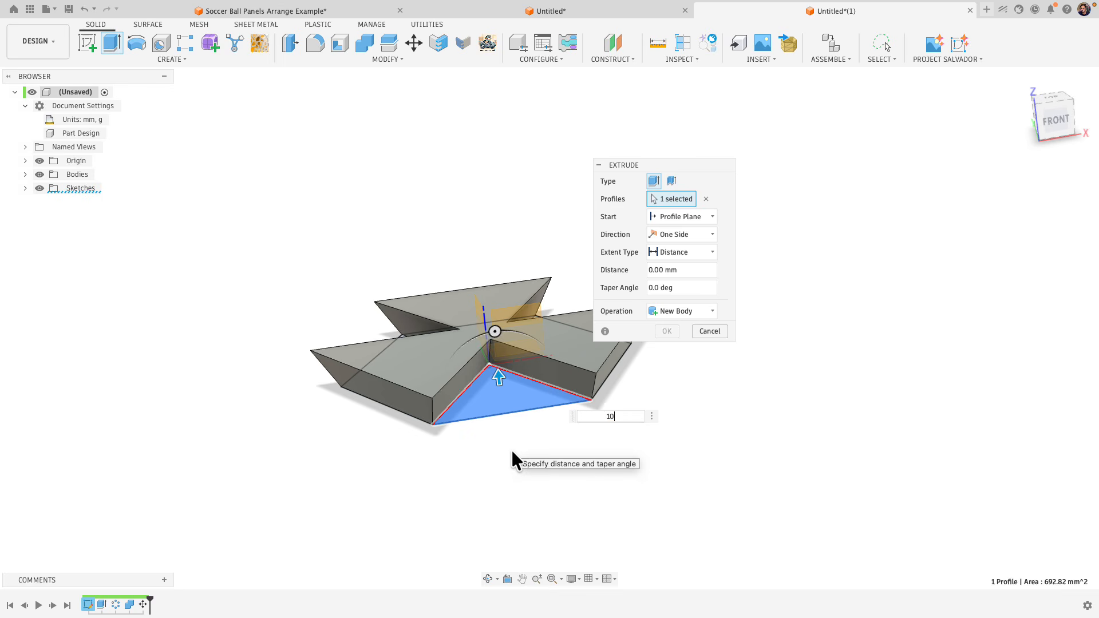
pyautogui.click(692, 311)
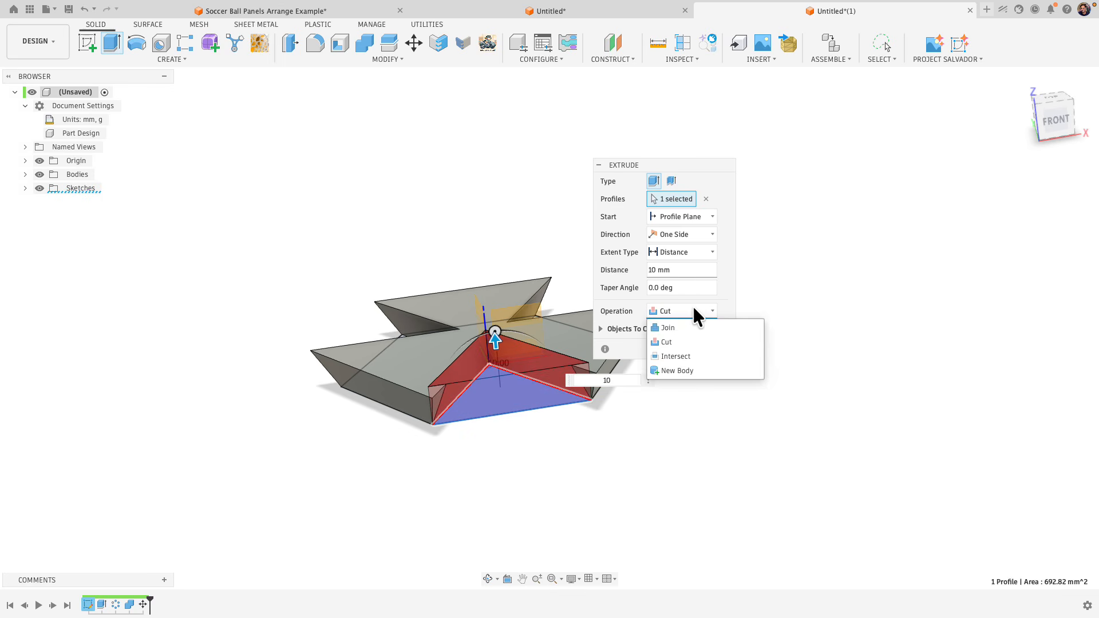
pyautogui.click(684, 369)
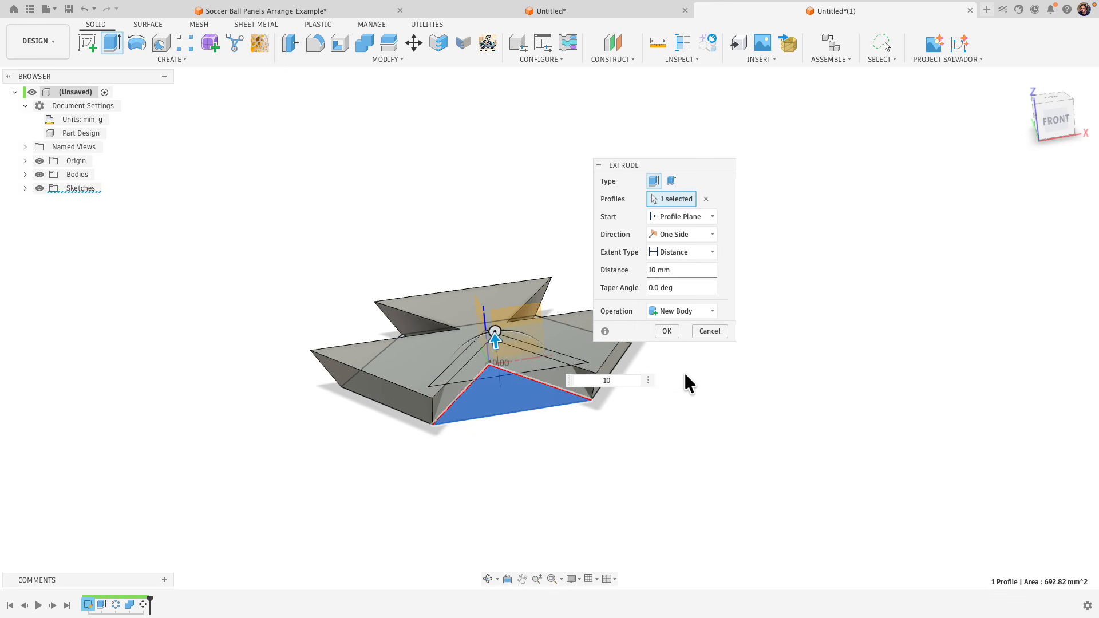
# - Hide the rotated body, complete the triangular extrusion with an 18.6885° taper angle, and hide the sketches
pyautogui.click(26, 174)
pyautogui.click(49, 187)
pyautogui.keyDown('shift'); pyautogui.moveTo(238, 270); pyautogui.dragTo(281, 276, button='middle'); pyautogui.keyUp('shift')
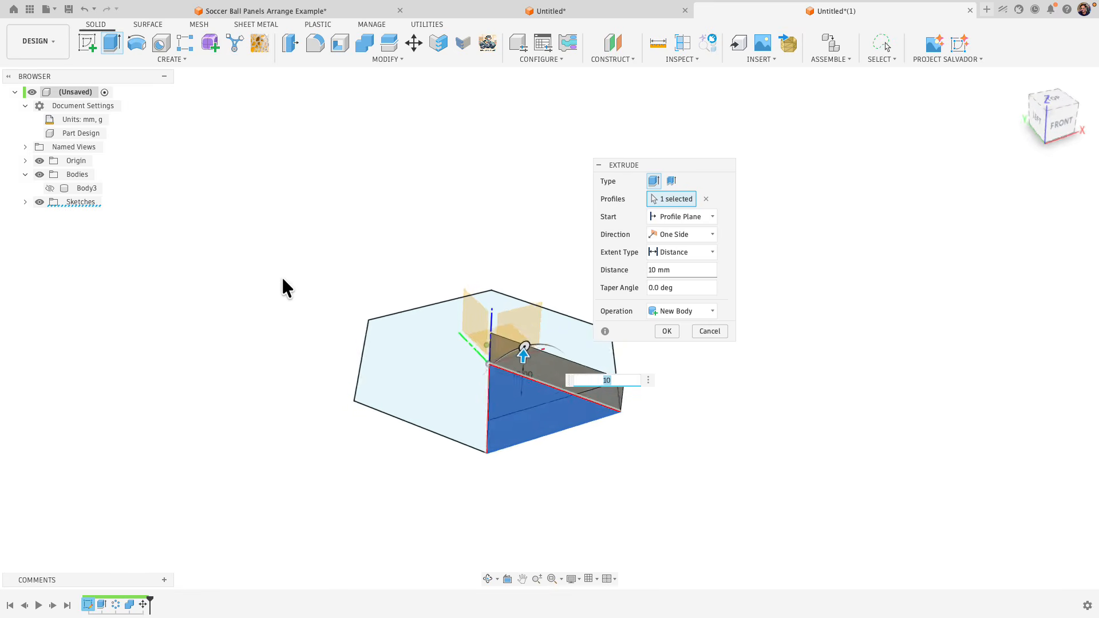
pyautogui.click(703, 288)
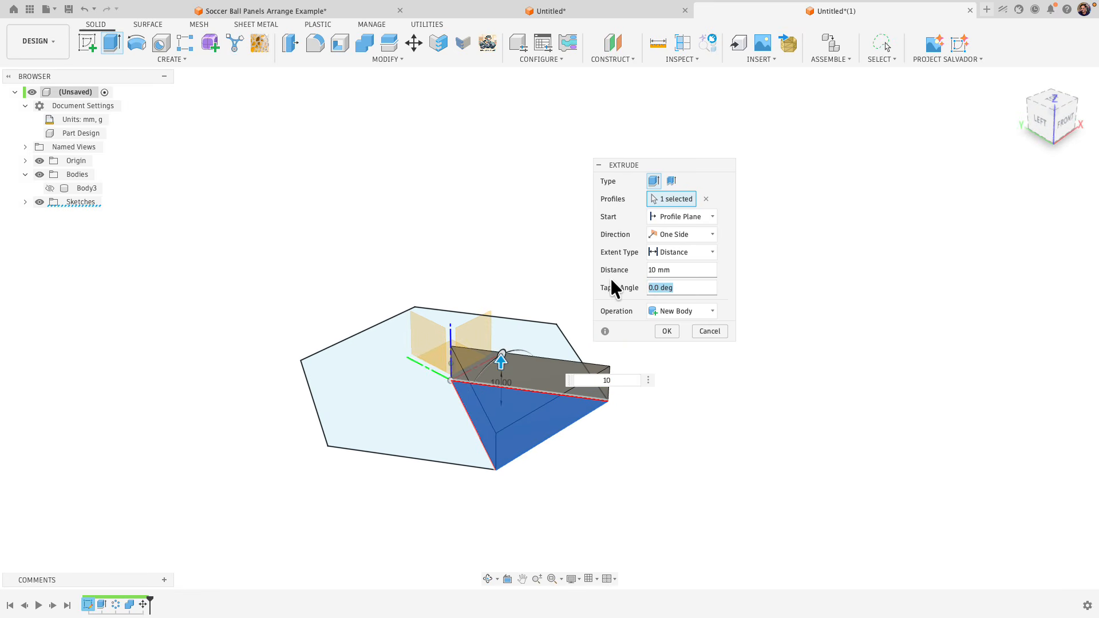
pyautogui.write('18.6885')
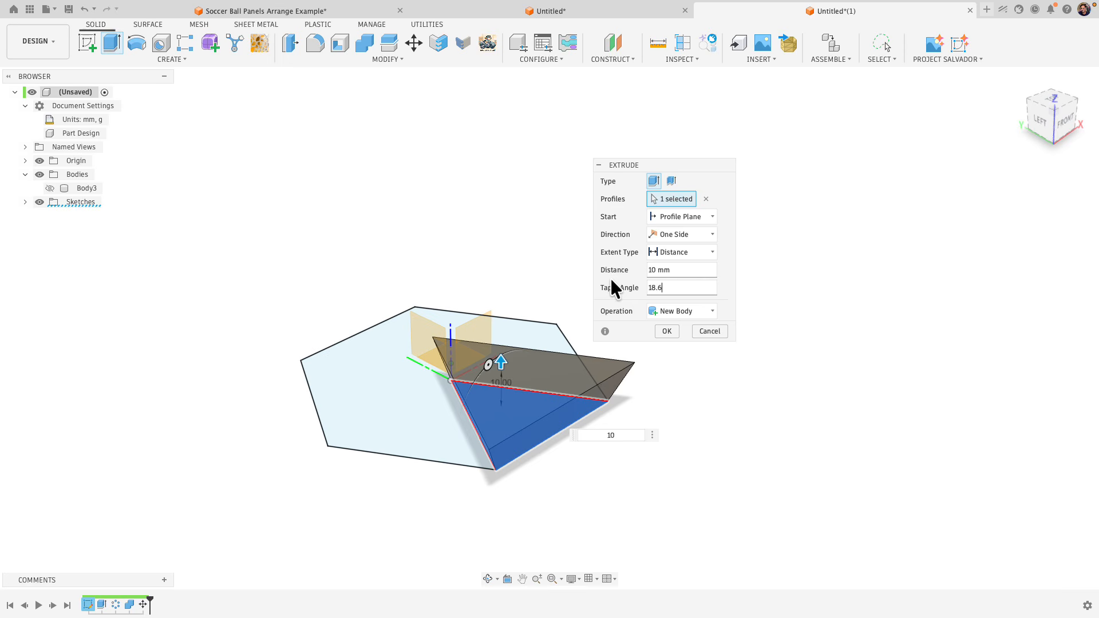
pyautogui.click(667, 332)
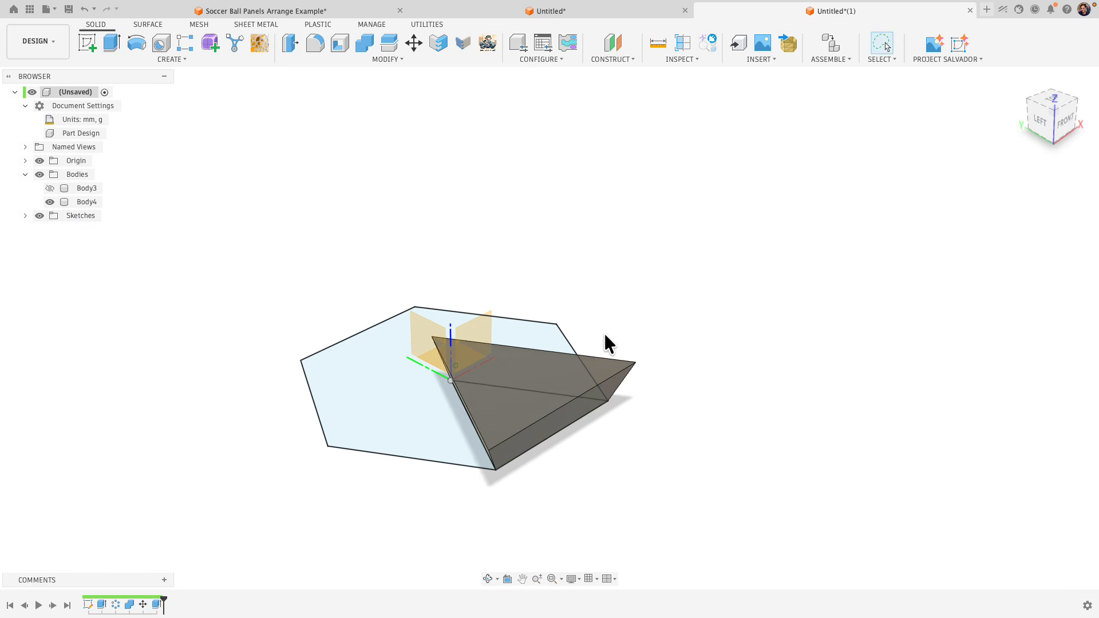
pyautogui.click(39, 215)
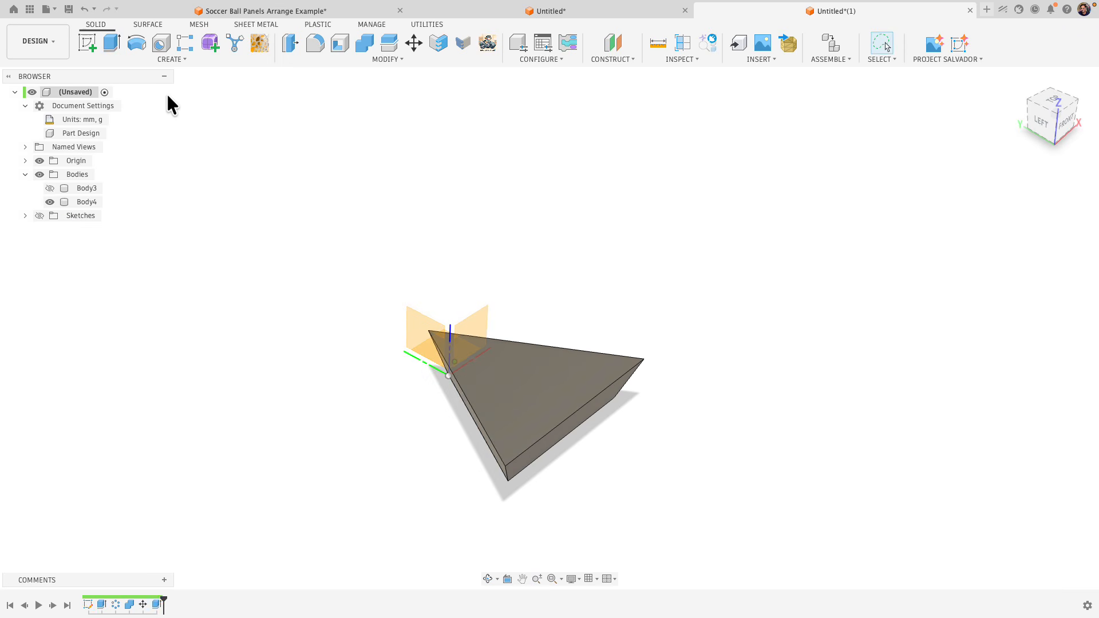
# - Create a full circular pattern of the new tapered triangular body around the Z axis with a quantity of 3
pyautogui.click(168, 59)
pyautogui.moveTo(115, 301)
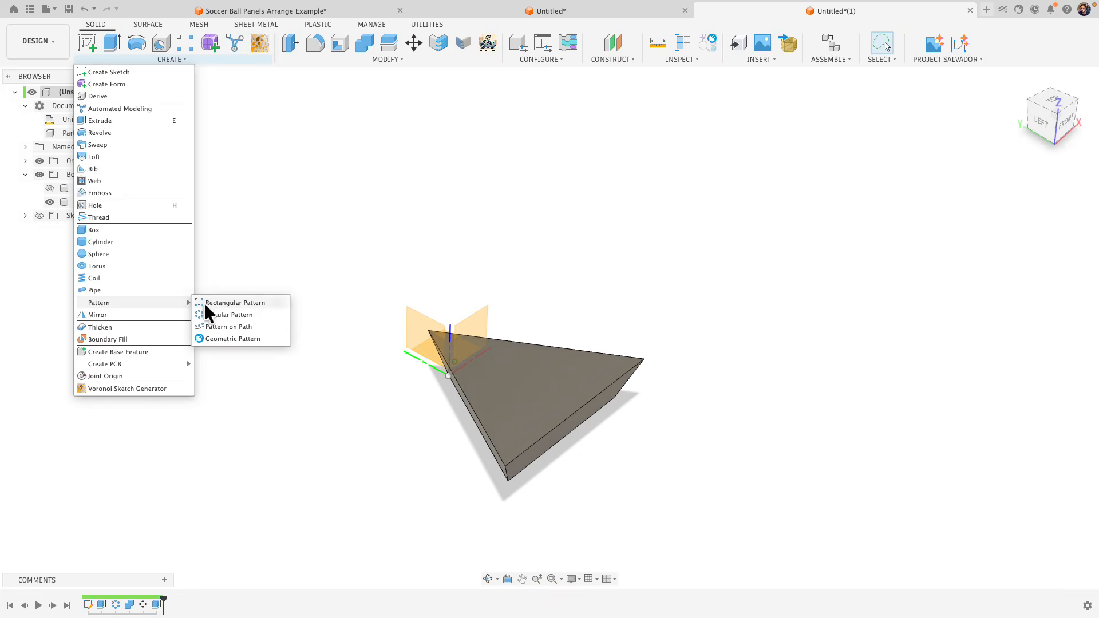
pyautogui.click(212, 314)
pyautogui.click(490, 376)
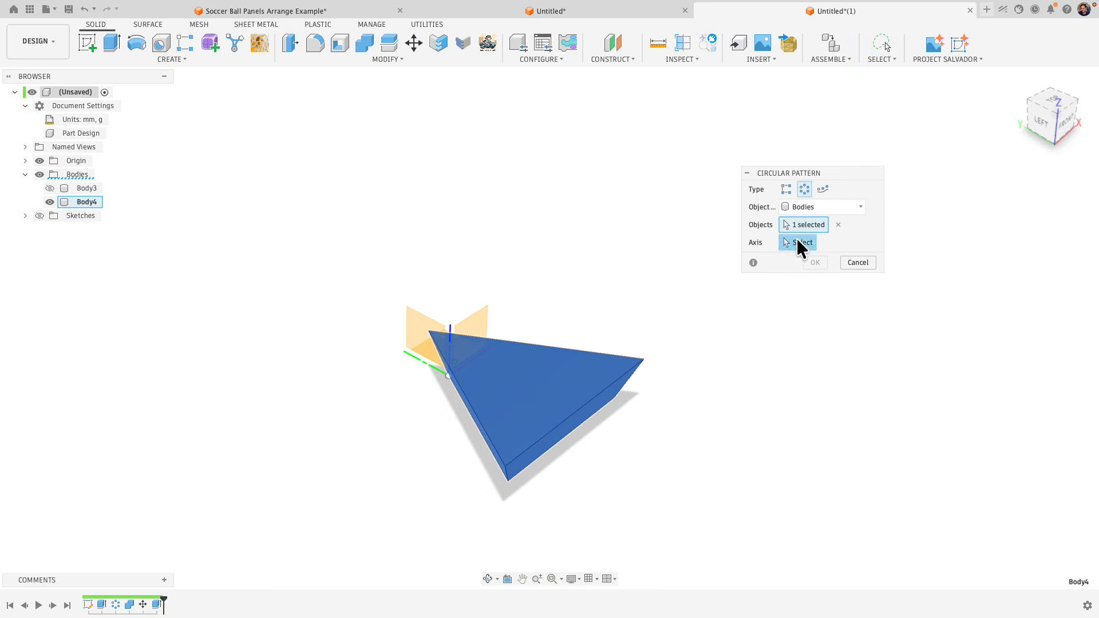
pyautogui.click(461, 314)
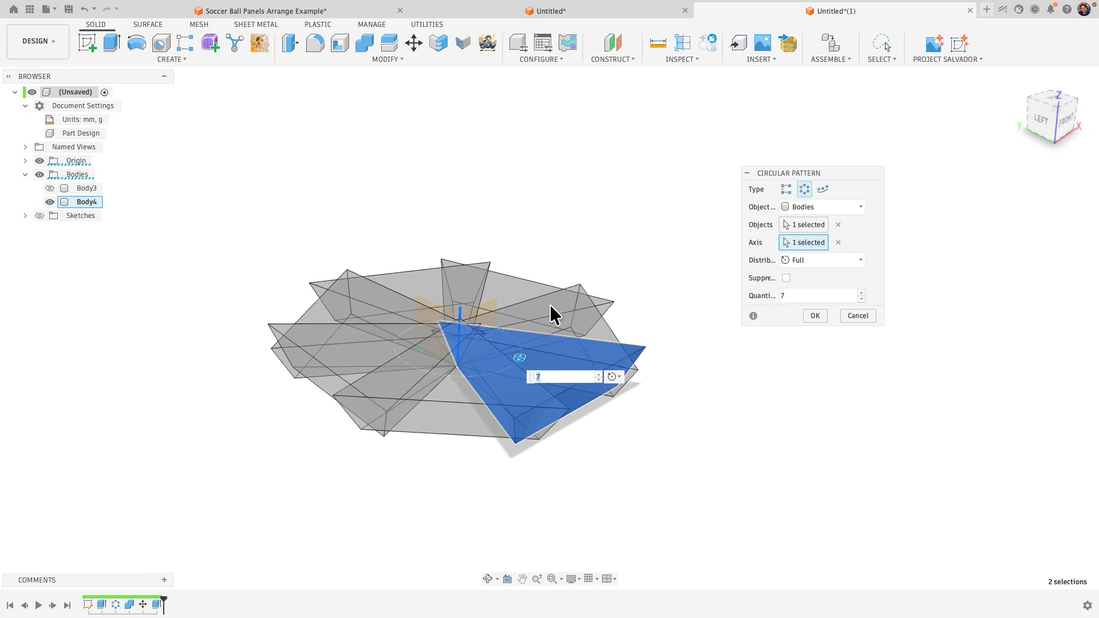
pyautogui.click(861, 299)
pyautogui.click(861, 298)
pyautogui.click(861, 298)
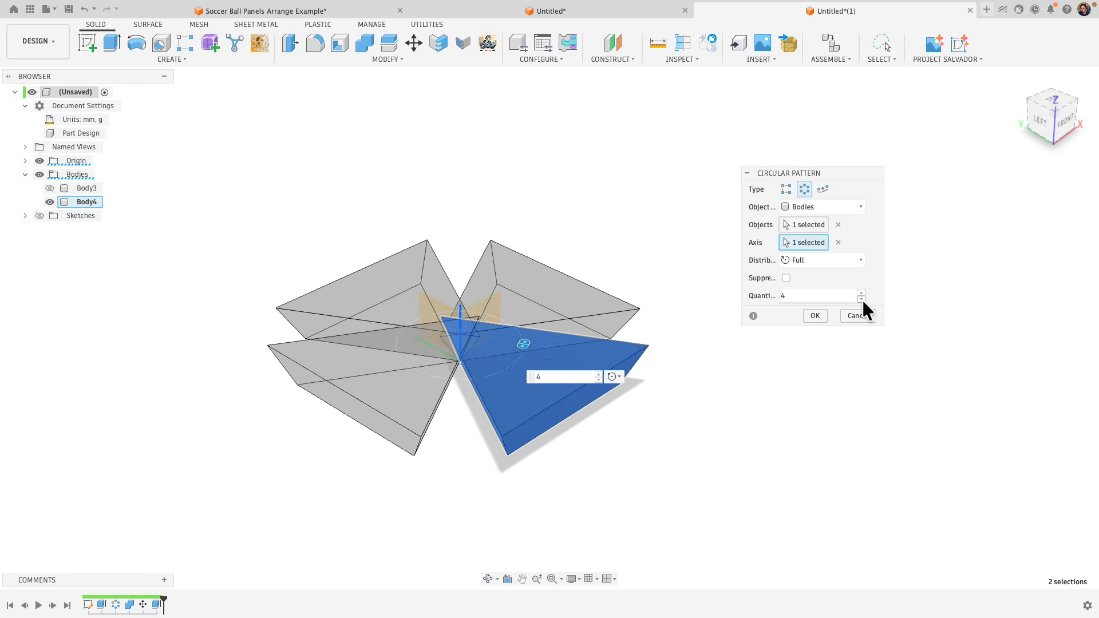
pyautogui.click(862, 298)
pyautogui.click(815, 315)
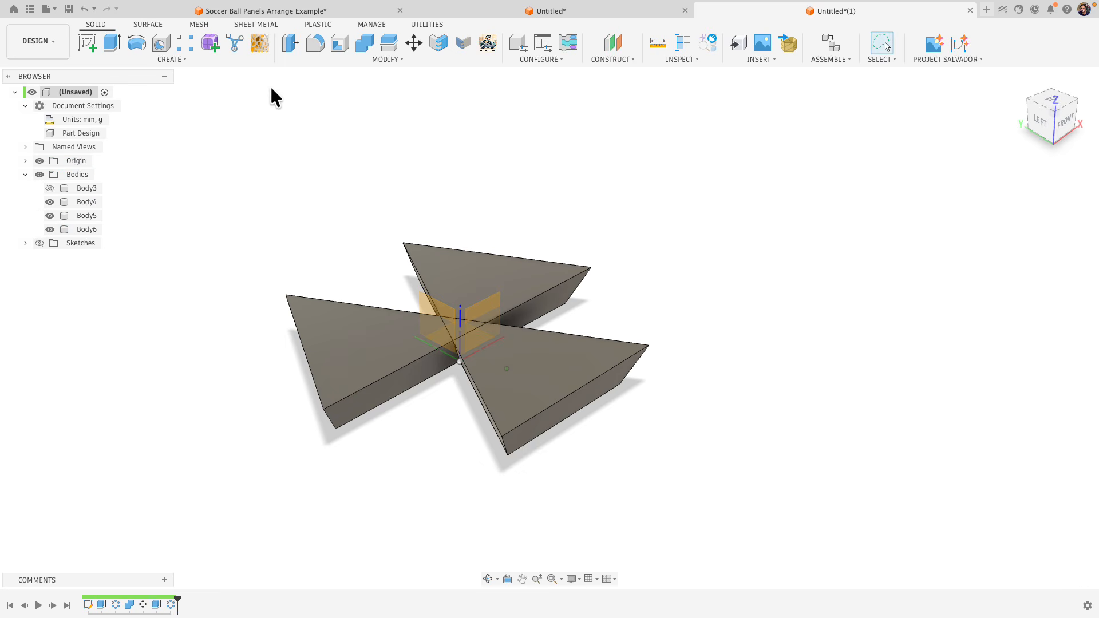
# - Combine the three newly patterned triangular bodies into one with the Join operation
pyautogui.click(356, 60)
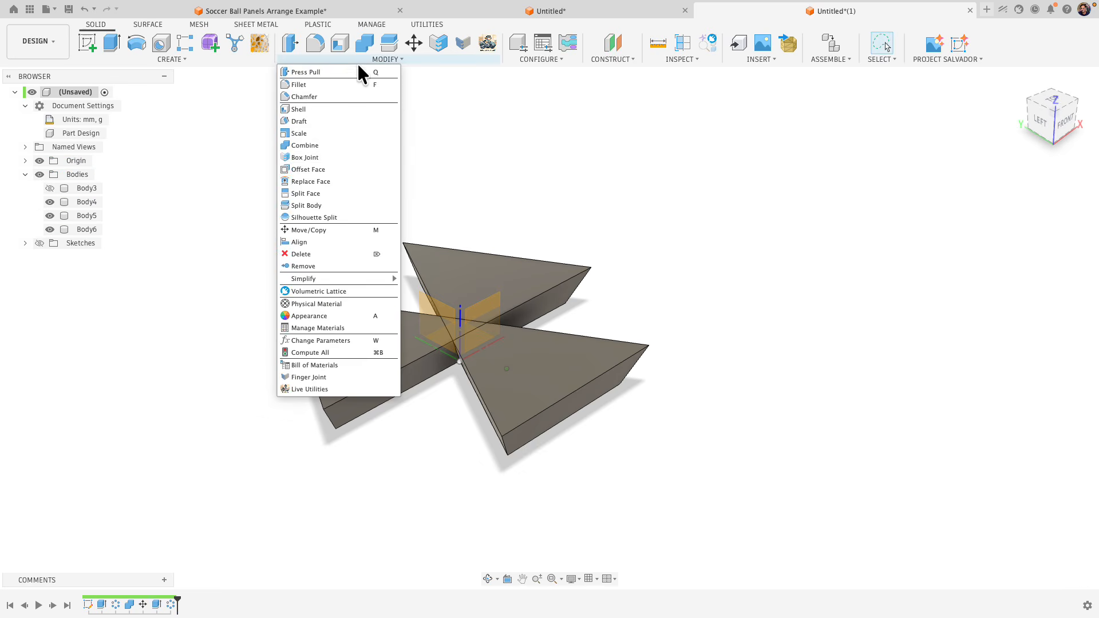
pyautogui.click(310, 145)
pyautogui.click(539, 335)
pyautogui.click(513, 281)
pyautogui.click(482, 303)
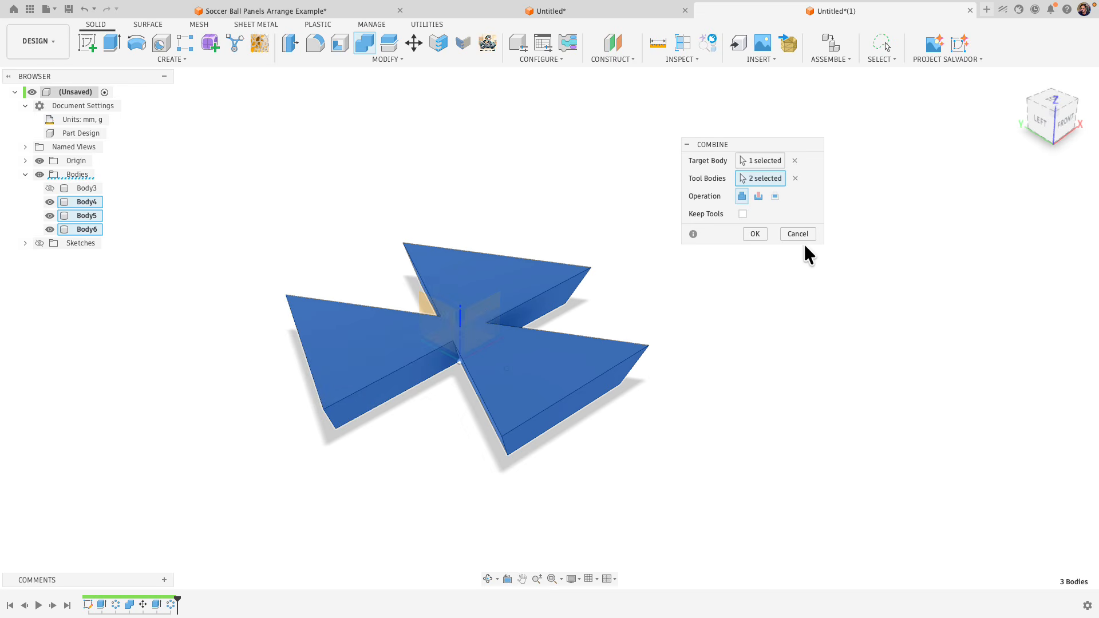
pyautogui.click(755, 236)
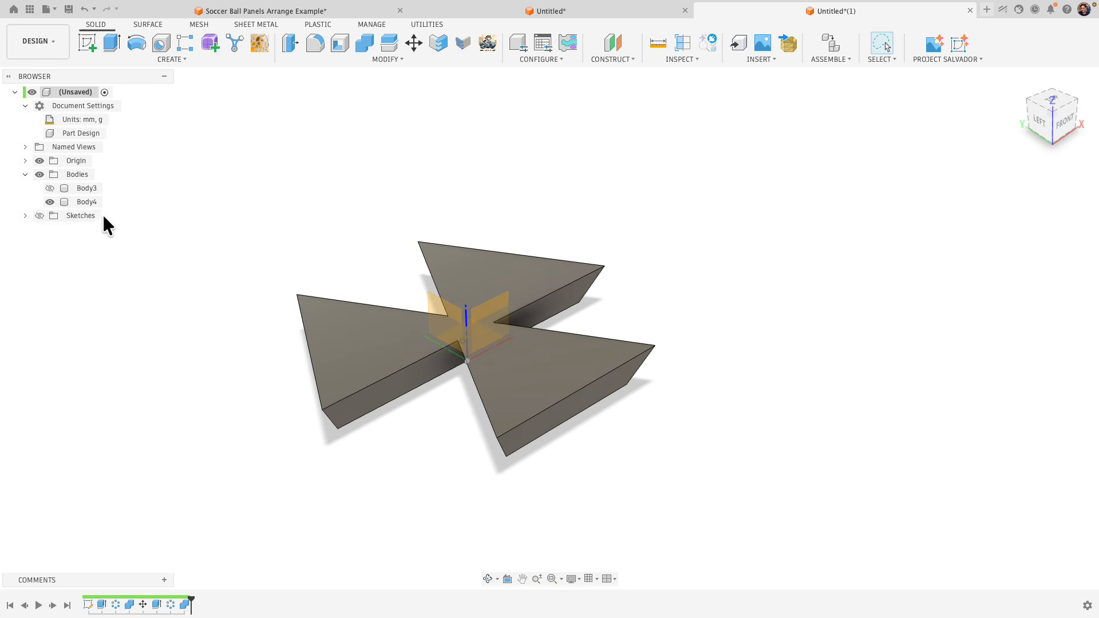
# - Hide the origin, show the rotated body again, and toggle both bodies' visibility to compare them, leaving both shown
pyautogui.click(39, 160)
pyautogui.click(50, 188)
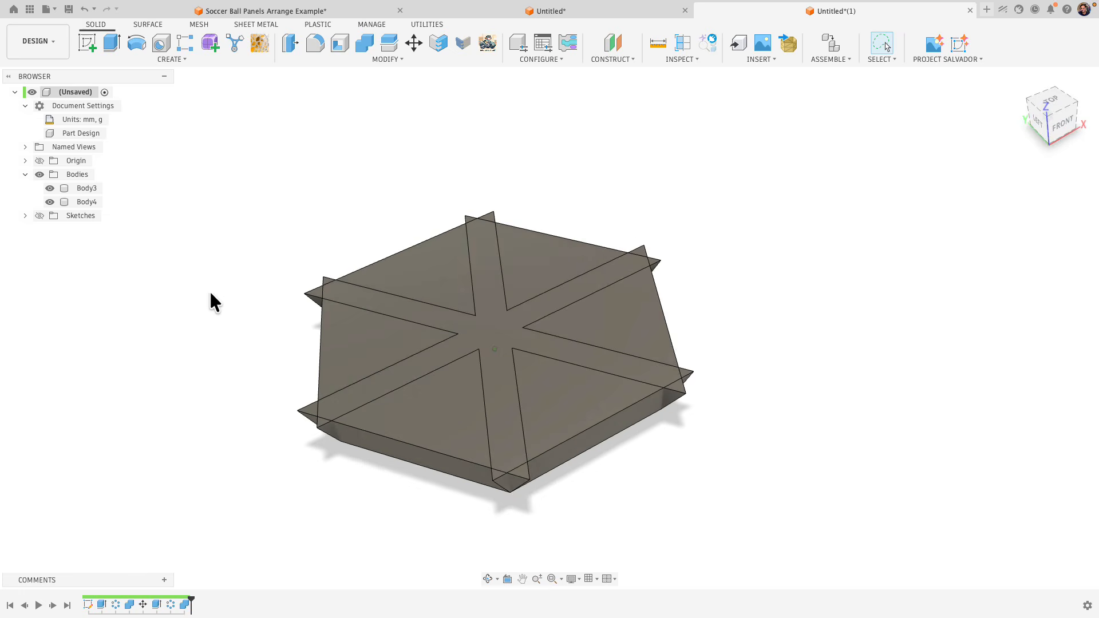
pyautogui.click(51, 189)
pyautogui.click(50, 192)
pyautogui.click(50, 202)
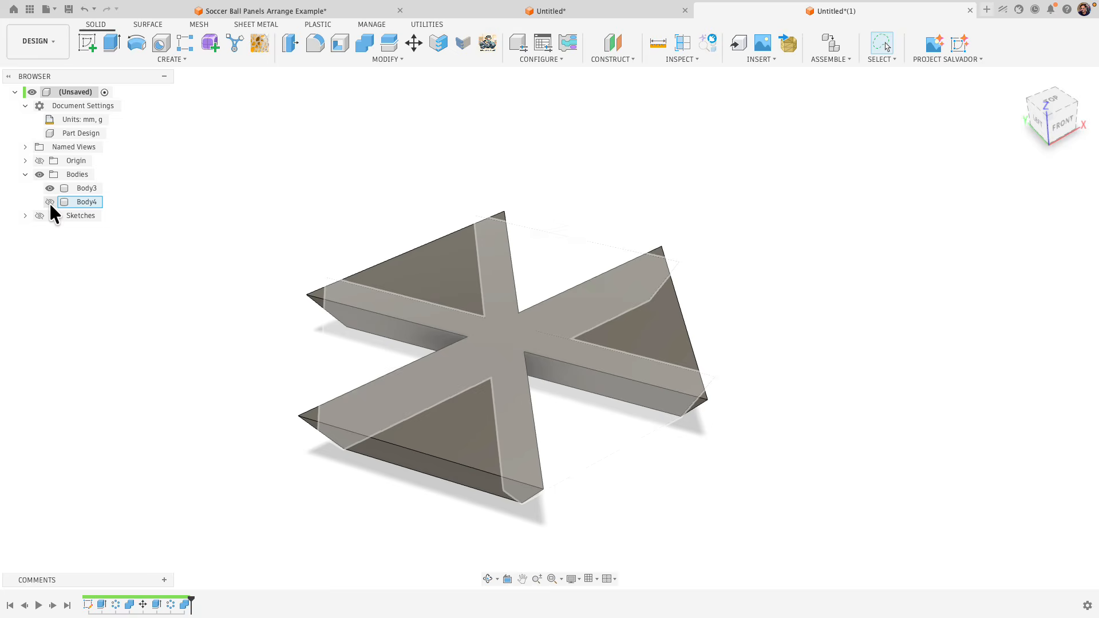
pyautogui.click(50, 202)
# - Measure the angle between an outer side face and the top face of the first combined body
pyautogui.keyDown('shift'); pyautogui.moveTo(252, 277); pyautogui.dragTo(642, 462, button='middle'); pyautogui.keyUp('shift')
pyautogui.press('i')
pyautogui.click(595, 389)
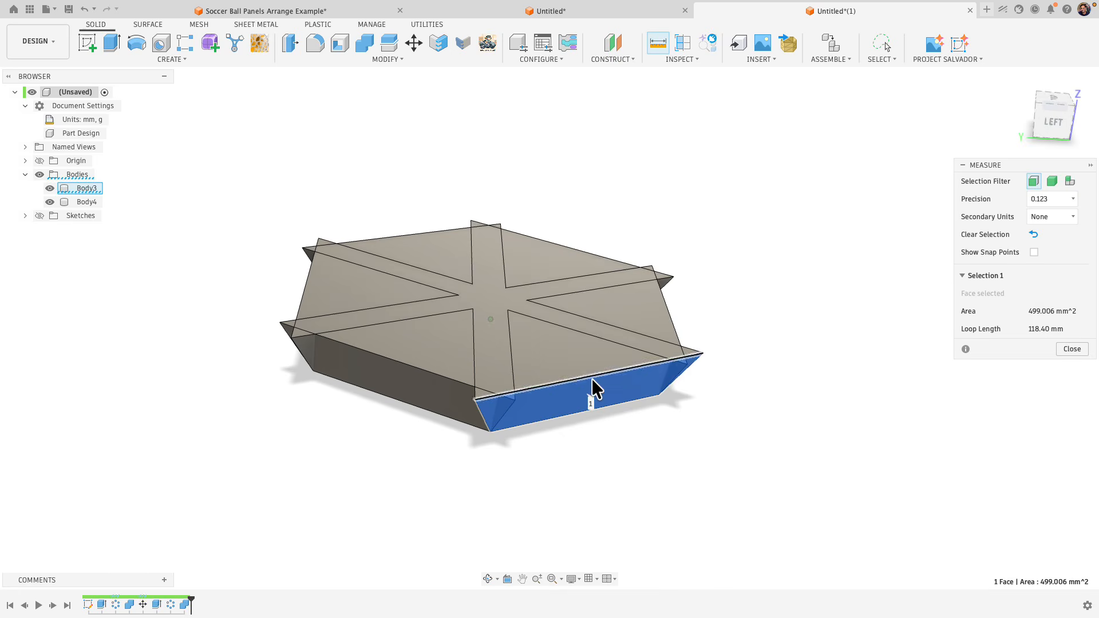
pyautogui.click(572, 362)
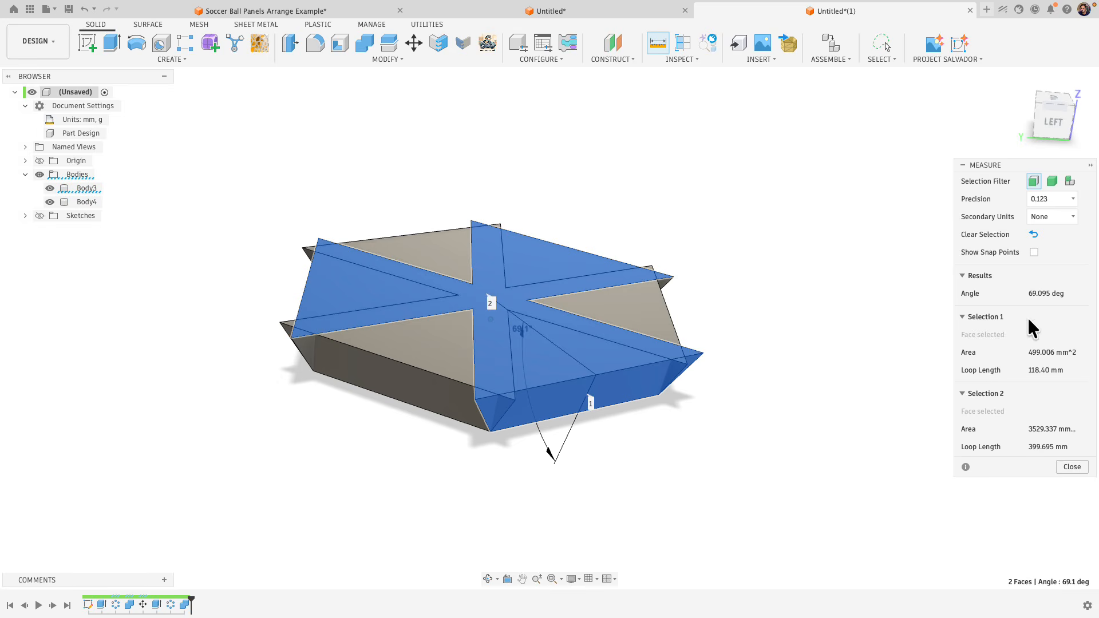
pyautogui.keyDown('shift'); pyautogui.moveTo(578, 355); pyautogui.dragTo(994, 136, button='middle'); pyautogui.keyUp('shift')
pyautogui.moveTo(1021, 165); pyautogui.dragTo(828, 122)
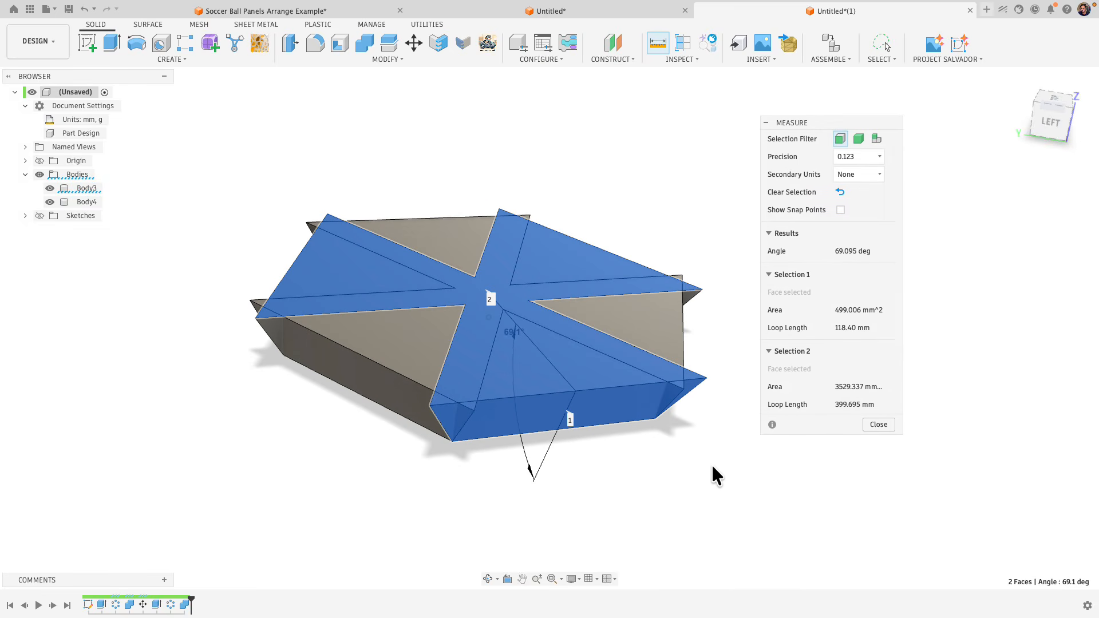
pyautogui.keyDown('shift'); pyautogui.moveTo(711, 462); pyautogui.dragTo(658, 426, button='middle'); pyautogui.keyUp('shift')
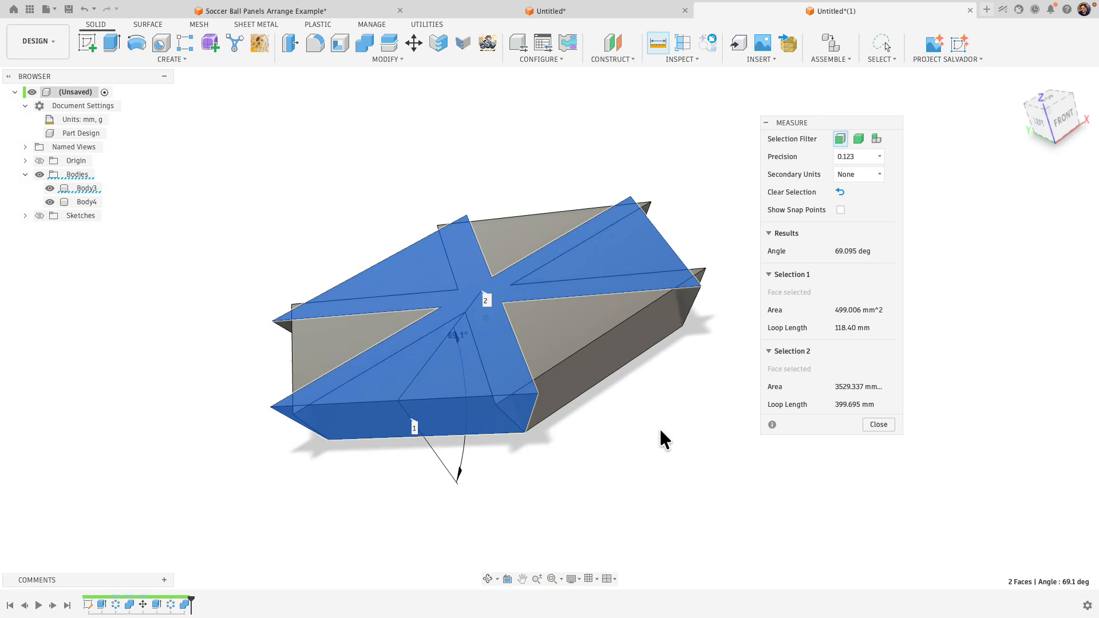
# - Measure the angle between the adjacent side face and the top face of the second combined body
pyautogui.rightClick(661, 430)
pyautogui.click(663, 371)
pyautogui.click(599, 372)
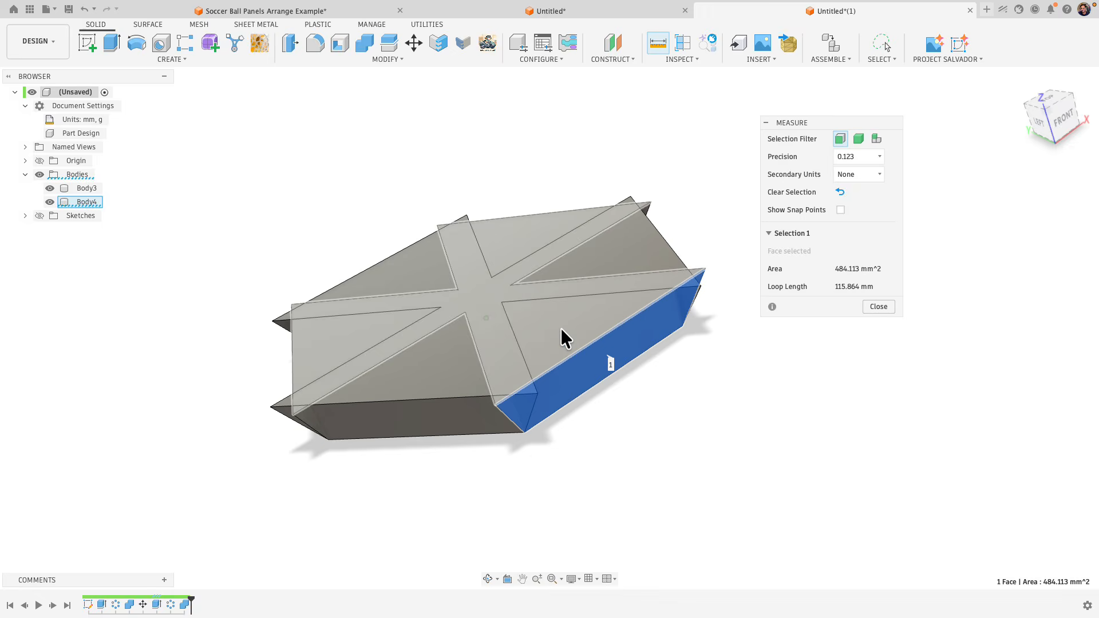
pyautogui.click(561, 329)
pyautogui.click(885, 422)
# - Measure the side-to-top face angle on another side of the first combined body, and close the measurement
pyautogui.keyDown('shift'); pyautogui.moveTo(886, 422); pyautogui.dragTo(785, 314, button='middle'); pyautogui.keyUp('shift')
pyautogui.rightClick(786, 314)
pyautogui.click(789, 278)
pyautogui.click(649, 310)
pyautogui.click(595, 298)
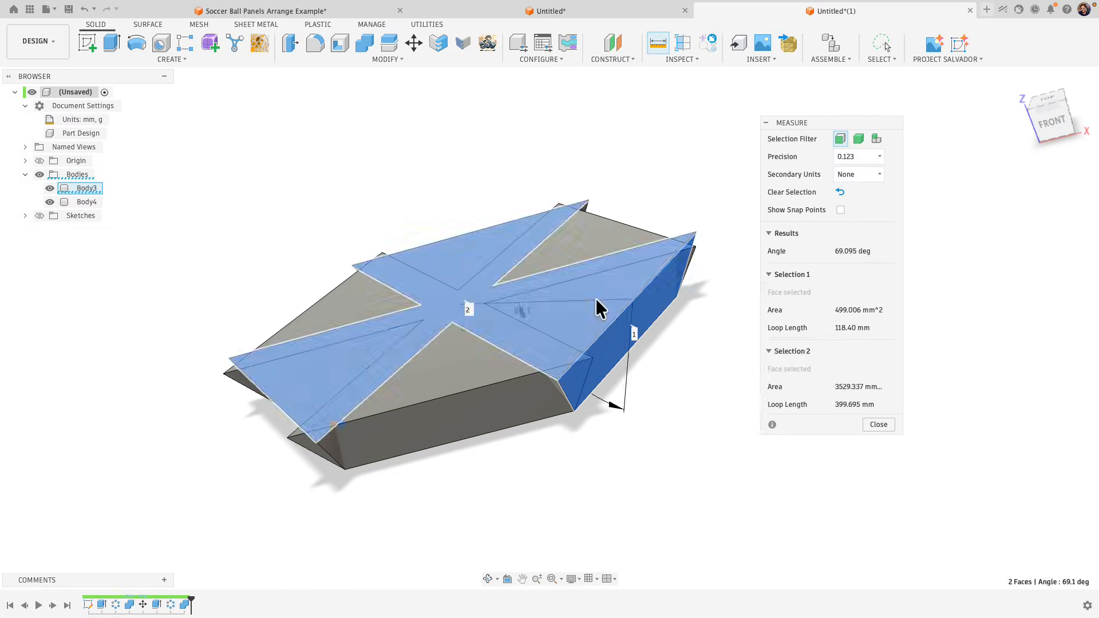
pyautogui.click(881, 424)
pyautogui.keyDown('shift'); pyautogui.moveTo(850, 412); pyautogui.dragTo(785, 301, button='middle'); pyautogui.keyUp('shift')
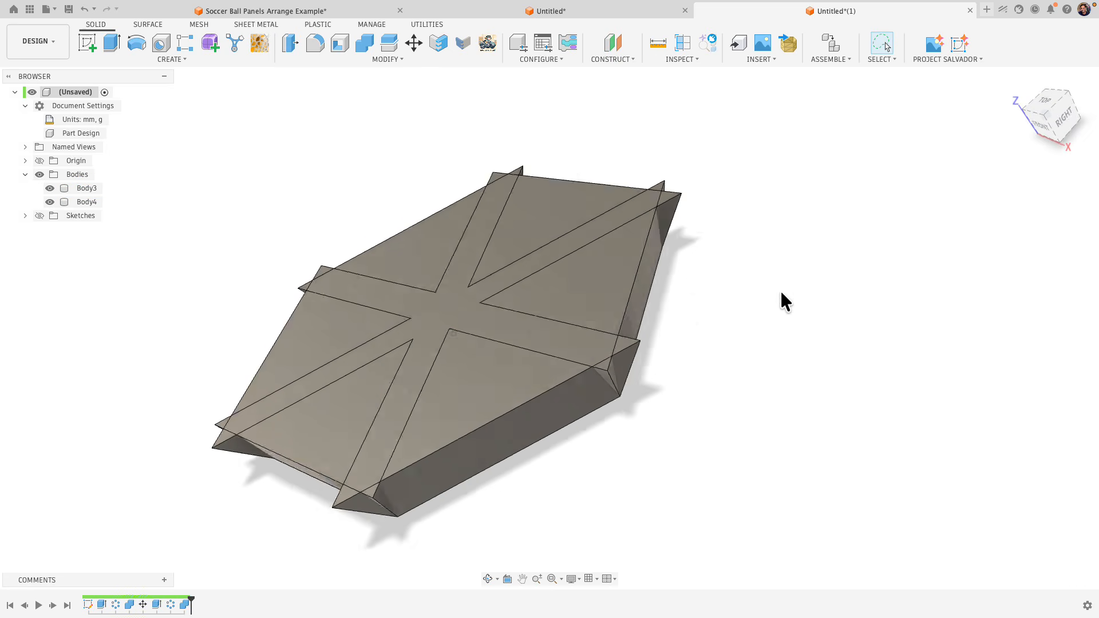
# - Measure the angle between a side face of Body4 and its top face, and close the measurement
pyautogui.rightClick(781, 291)
pyautogui.click(783, 255)
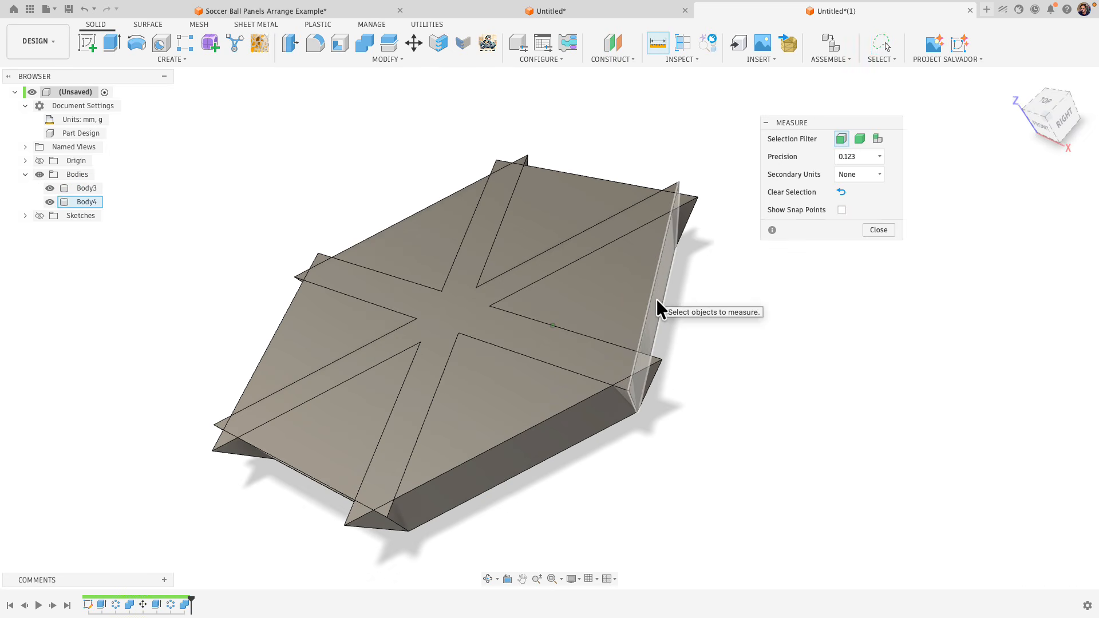
pyautogui.click(657, 299)
pyautogui.click(596, 292)
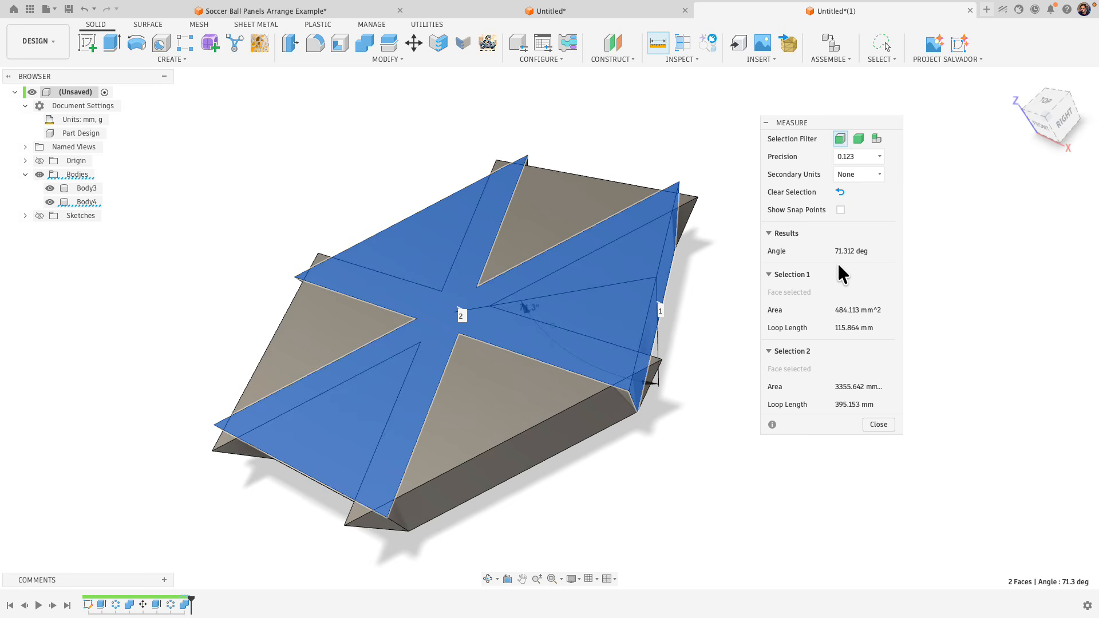
pyautogui.keyDown('shift'); pyautogui.moveTo(837, 262); pyautogui.dragTo(935, 438, button='middle'); pyautogui.keyUp('shift')
pyautogui.click(878, 424)
pyautogui.moveTo(686, 444); pyautogui.dragTo(764, 398, button='middle')
pyautogui.keyDown('shift'); pyautogui.moveTo(764, 398); pyautogui.dragTo(793, 452, button='middle'); pyautogui.keyUp('shift')
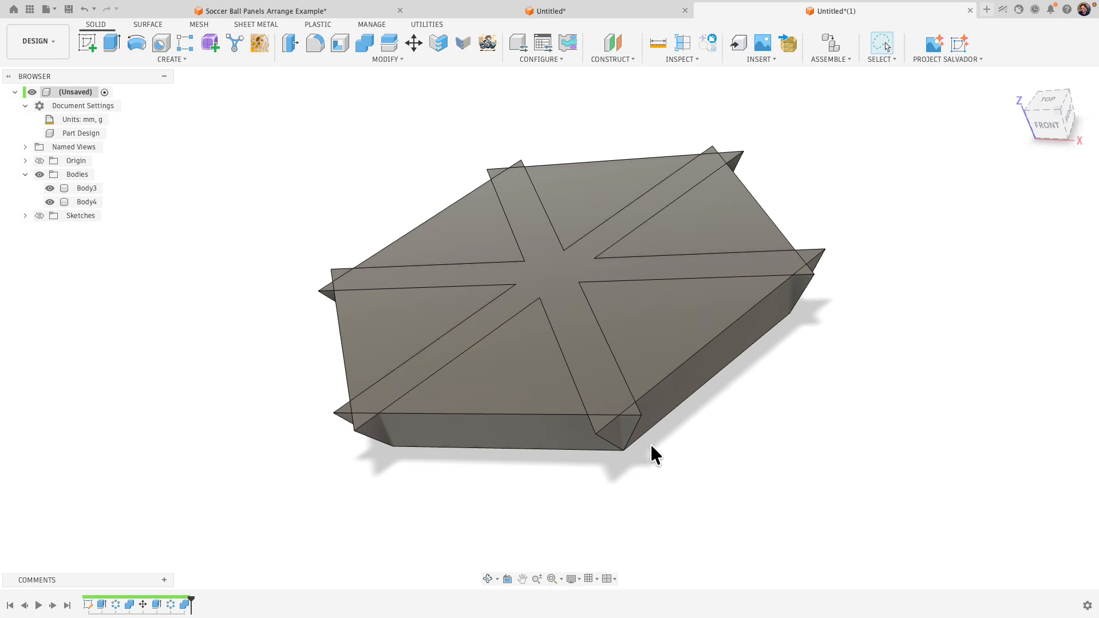
pyautogui.keyDown('shift'); pyautogui.moveTo(650, 442); pyautogui.dragTo(849, 492, button='middle'); pyautogui.keyUp('shift')
pyautogui.click(779, 407)
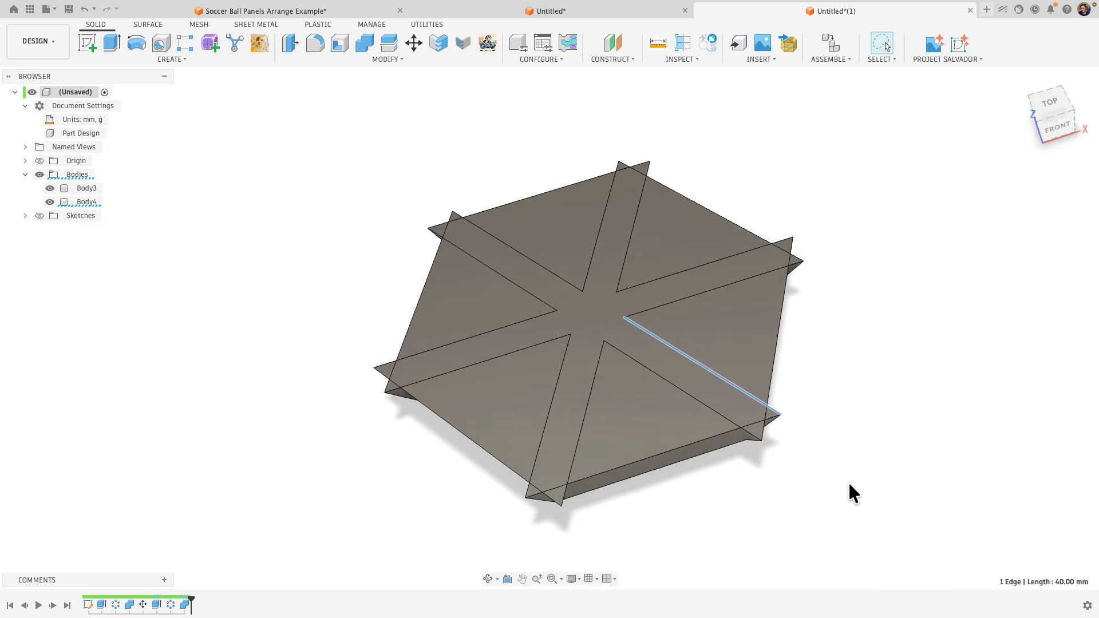
pyautogui.click(818, 450)
pyautogui.scroll(1, 823, 442)
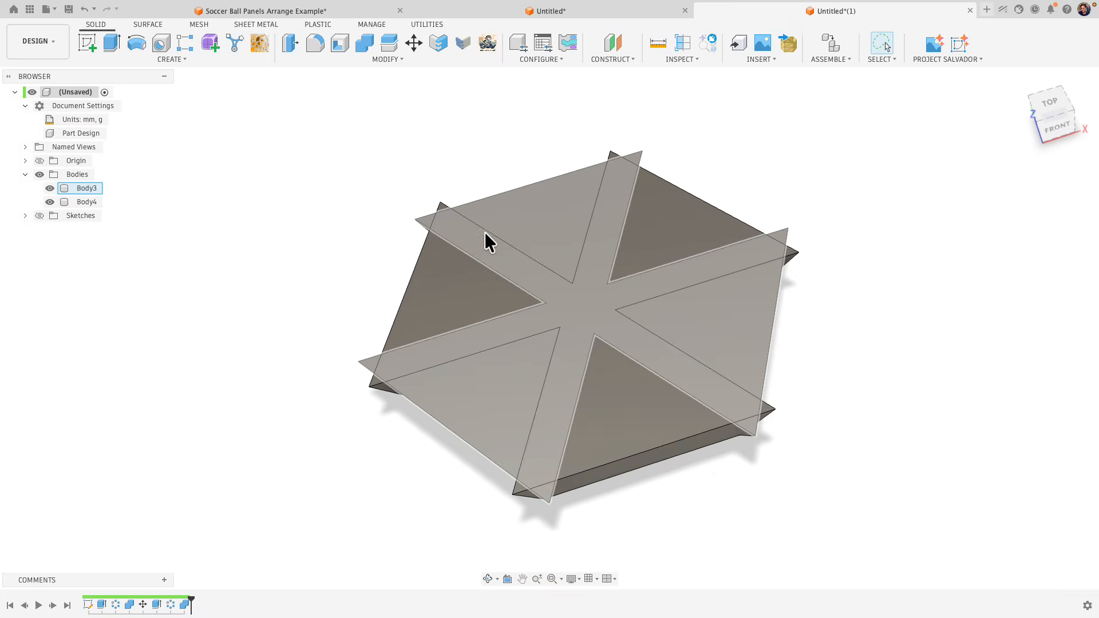
# - Combine the two overlapping bodies, Body3 and Body4, into one body with the Join operation
pyautogui.click(360, 61)
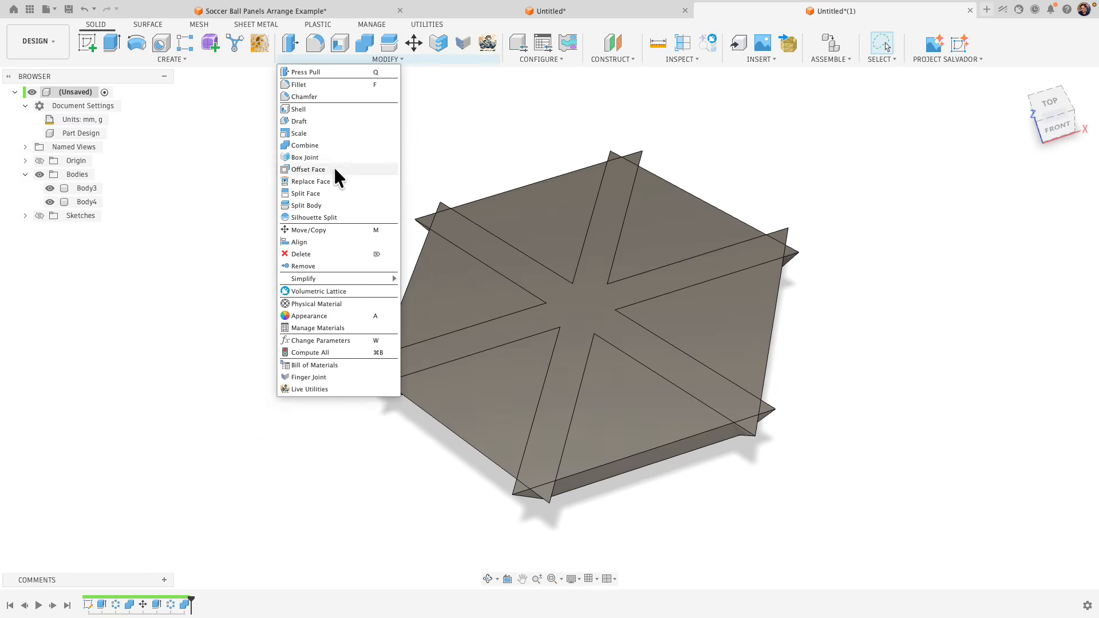
pyautogui.click(305, 145)
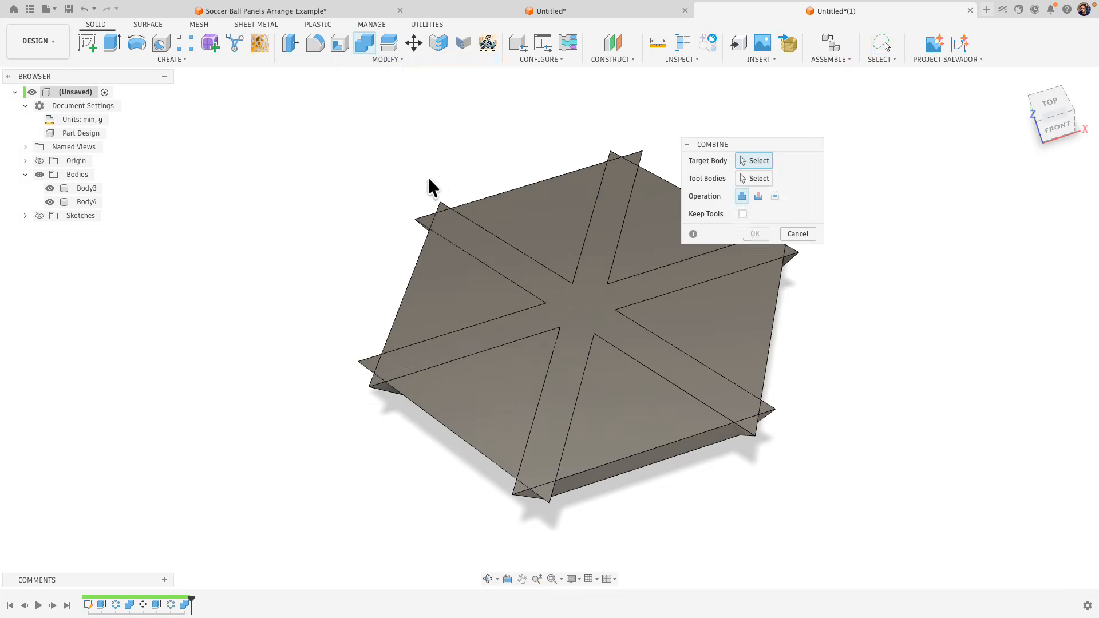
pyautogui.click(545, 244)
pyautogui.click(474, 281)
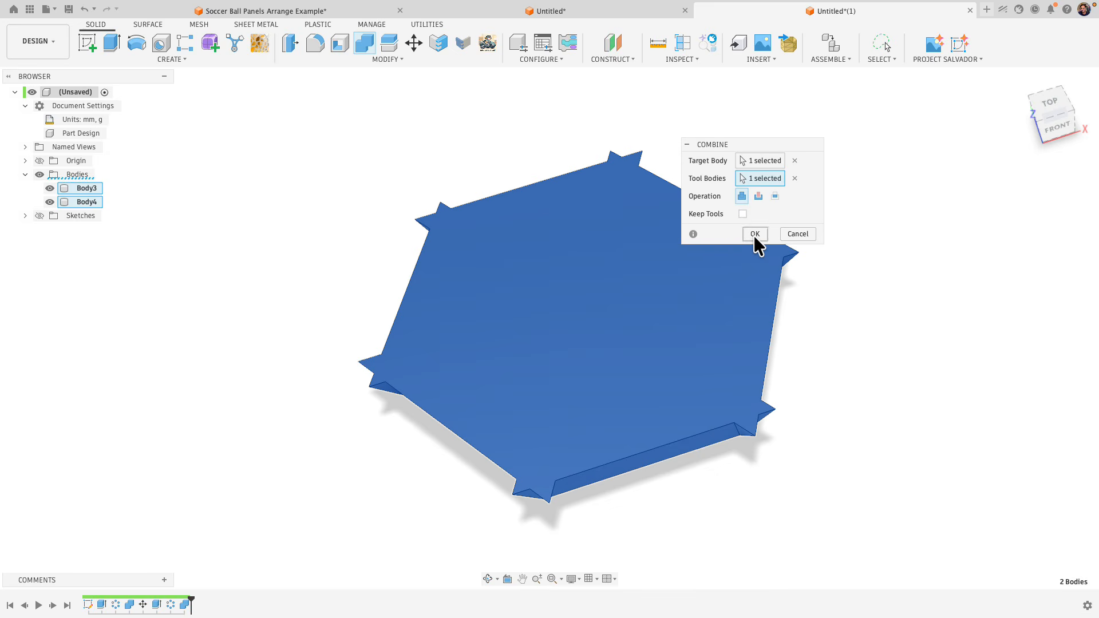
pyautogui.click(754, 233)
# - Split the joined hexagonal body with one of its angled side faces as the extended splitting tool
pyautogui.keyDown('shift'); pyautogui.moveTo(824, 385); pyautogui.dragTo(699, 269, button='middle'); pyautogui.keyUp('shift')
pyautogui.click(379, 61)
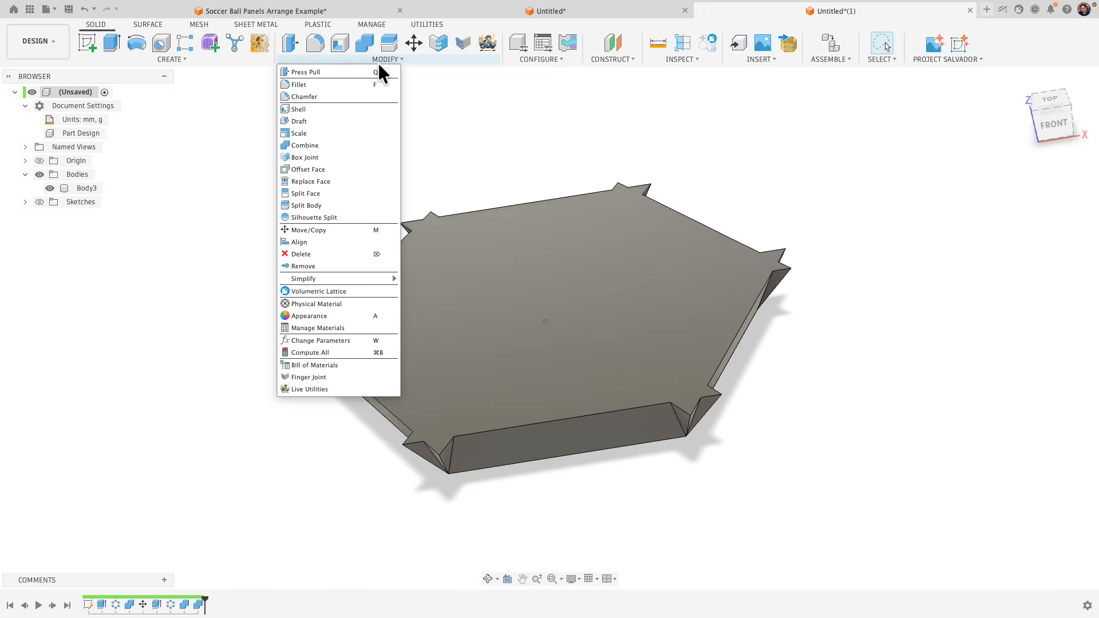
pyautogui.click(313, 206)
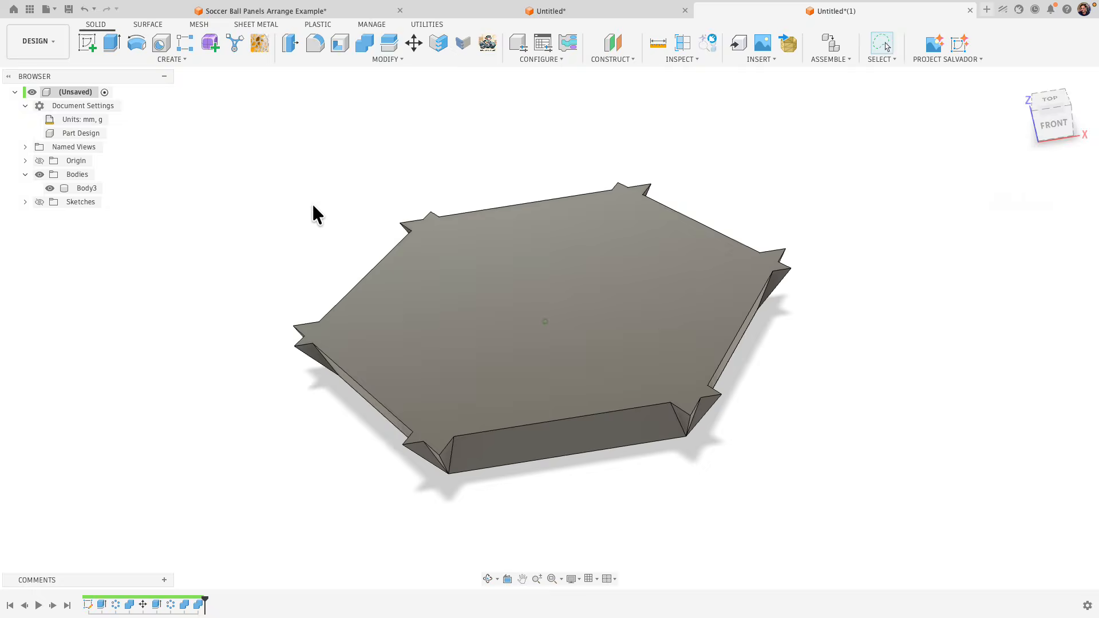
pyautogui.click(567, 286)
pyautogui.moveTo(763, 129); pyautogui.dragTo(757, 128)
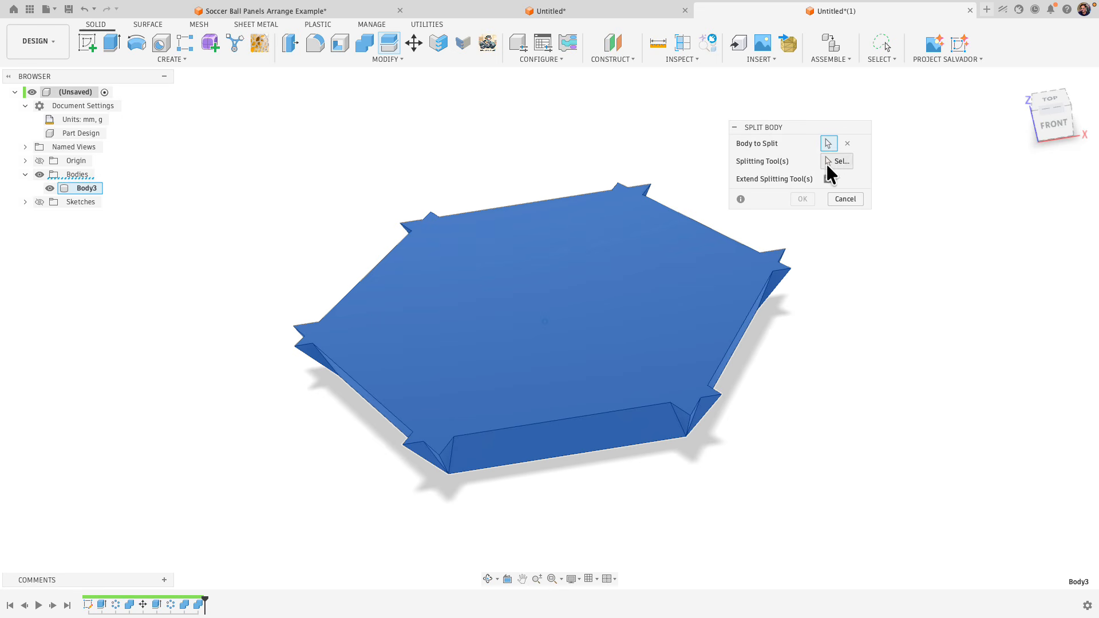
pyautogui.keyDown('shift'); pyautogui.moveTo(785, 238); pyautogui.dragTo(740, 417, button='middle'); pyautogui.keyUp('shift')
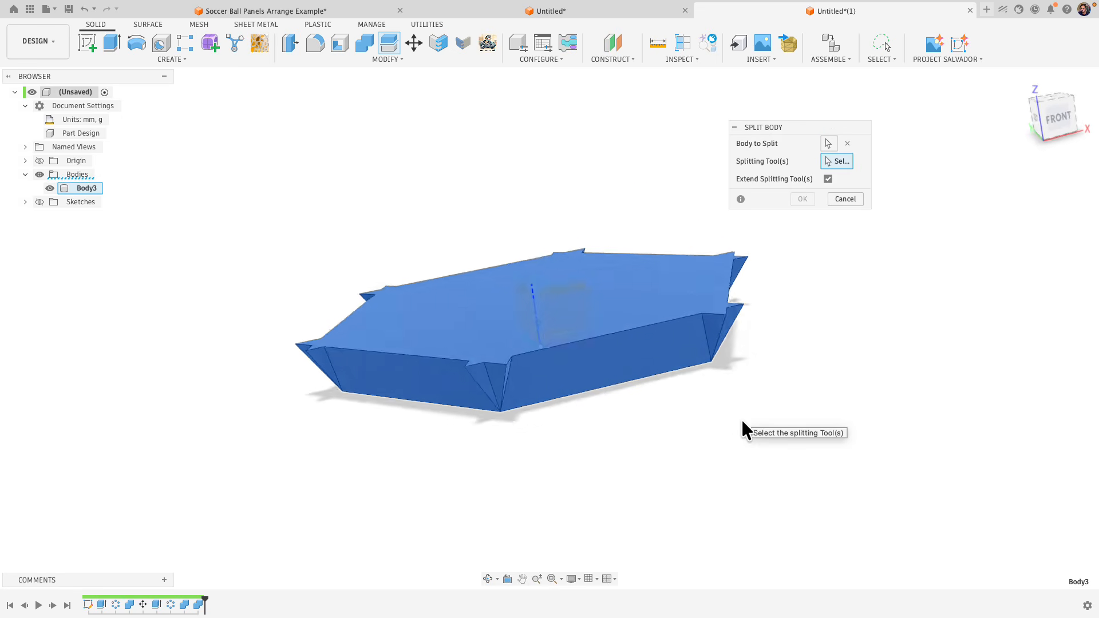
pyautogui.keyDown('shift'); pyautogui.moveTo(739, 245); pyautogui.dragTo(685, 452, button='middle'); pyautogui.keyUp('shift')
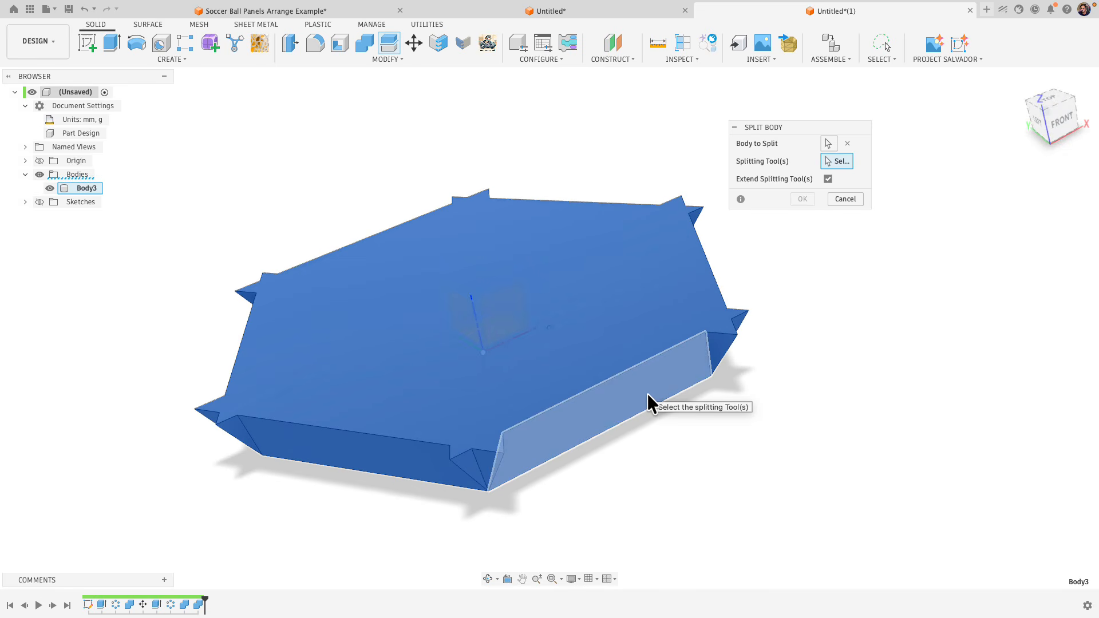
# - Split the main hexagonal body along two more of its side faces in separate Split Body operations, with the splitting tools extended
pyautogui.rightClick(787, 311)
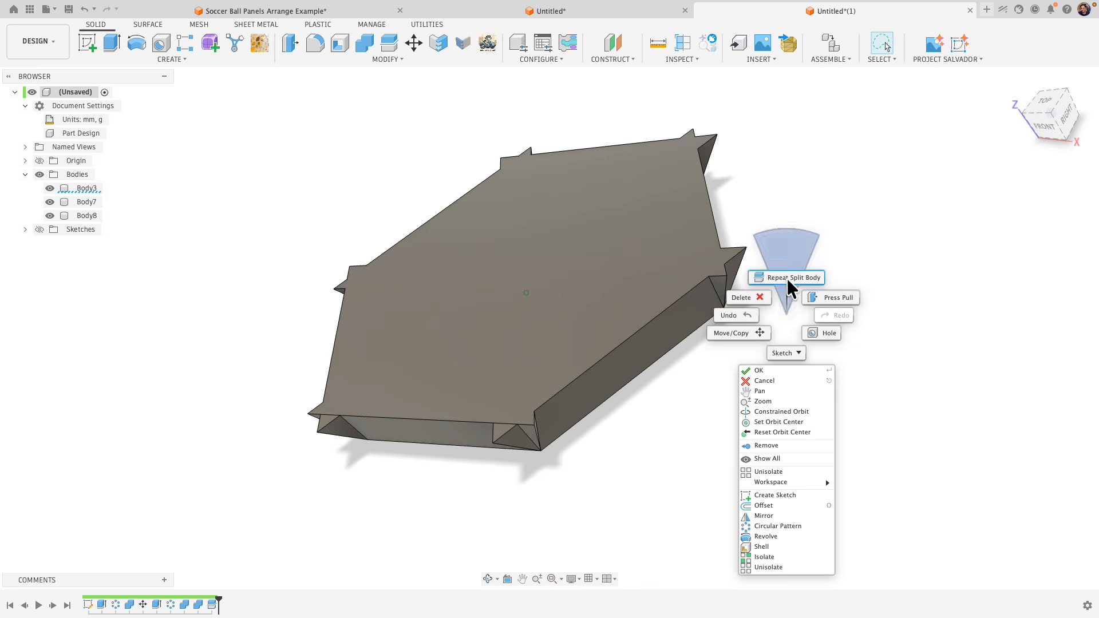
pyautogui.click(787, 278)
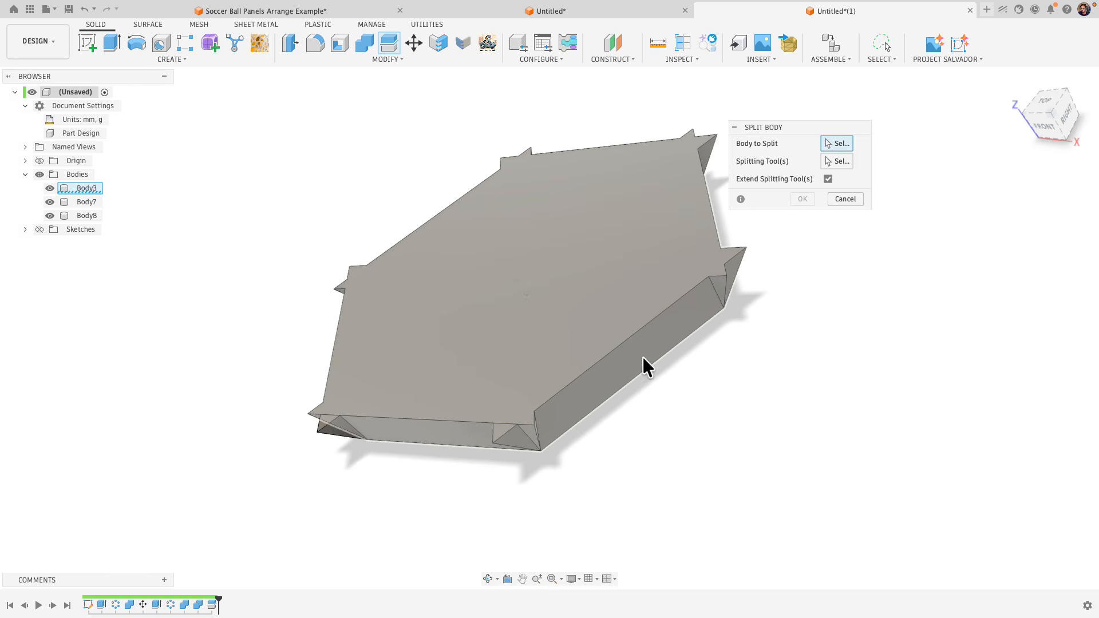
pyautogui.click(628, 336)
pyautogui.click(833, 162)
pyautogui.click(736, 303)
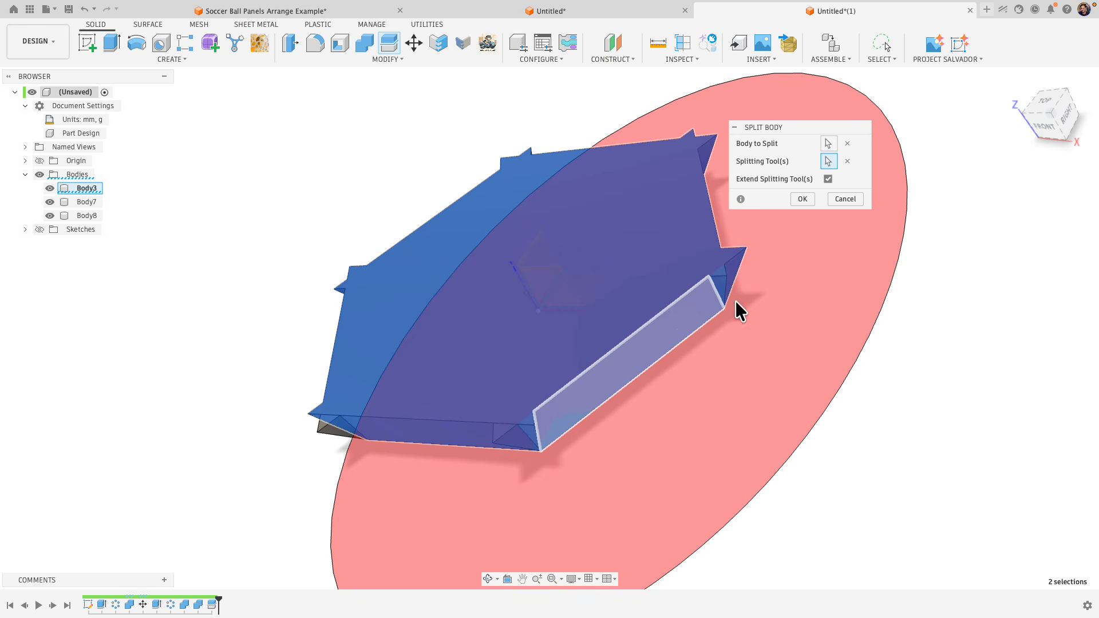
pyautogui.click(801, 198)
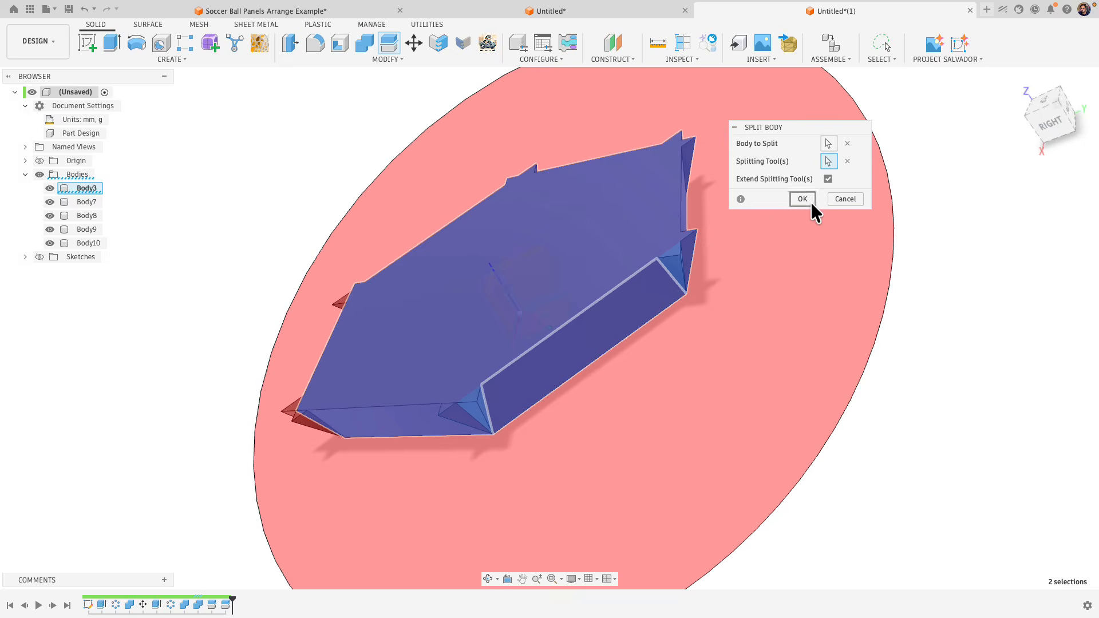
pyautogui.click(802, 199)
# - Split the main body along its fourth side face, trimming the protruding corner tips at that side
pyautogui.rightClick(809, 255)
pyautogui.click(810, 199)
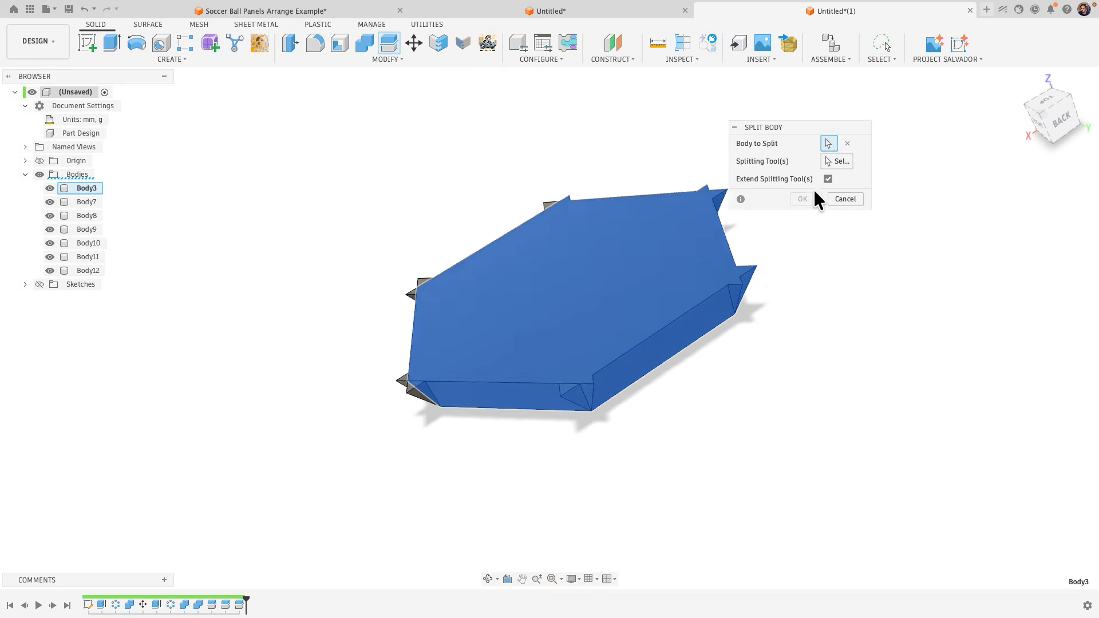
pyautogui.click(834, 162)
pyautogui.click(709, 322)
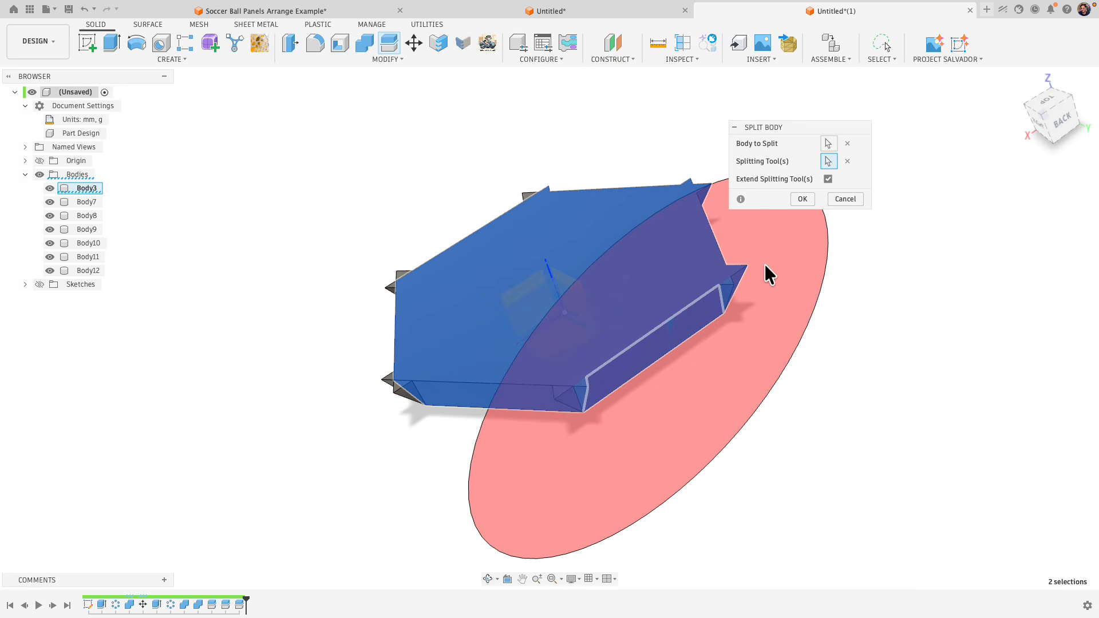
pyautogui.click(803, 198)
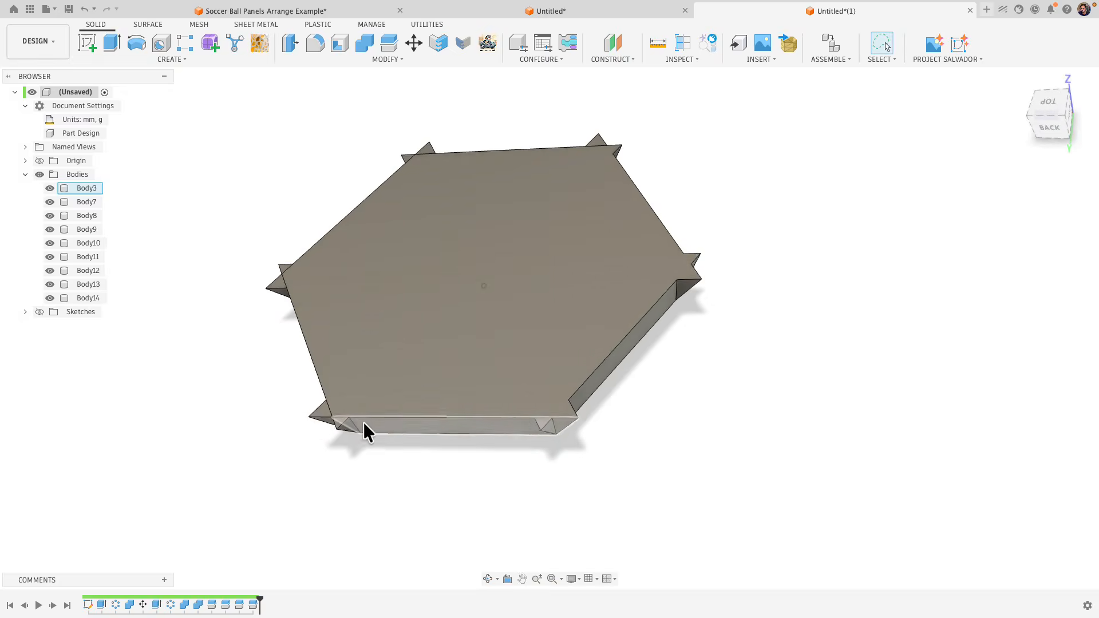
# - Split the main body along its fifth side face, with the splitting tool extended
pyautogui.keyDown('shift'); pyautogui.moveTo(341, 424); pyautogui.dragTo(714, 380, button='middle'); pyautogui.keyUp('shift')
pyautogui.rightClick(714, 380)
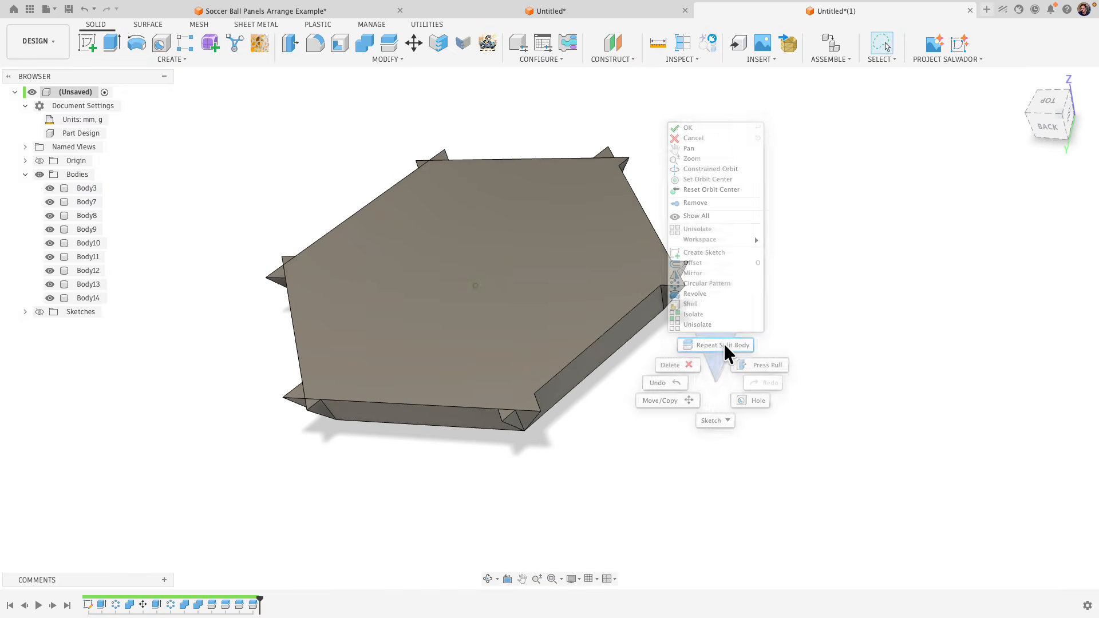
pyautogui.click(722, 345)
pyautogui.click(617, 282)
pyautogui.click(839, 161)
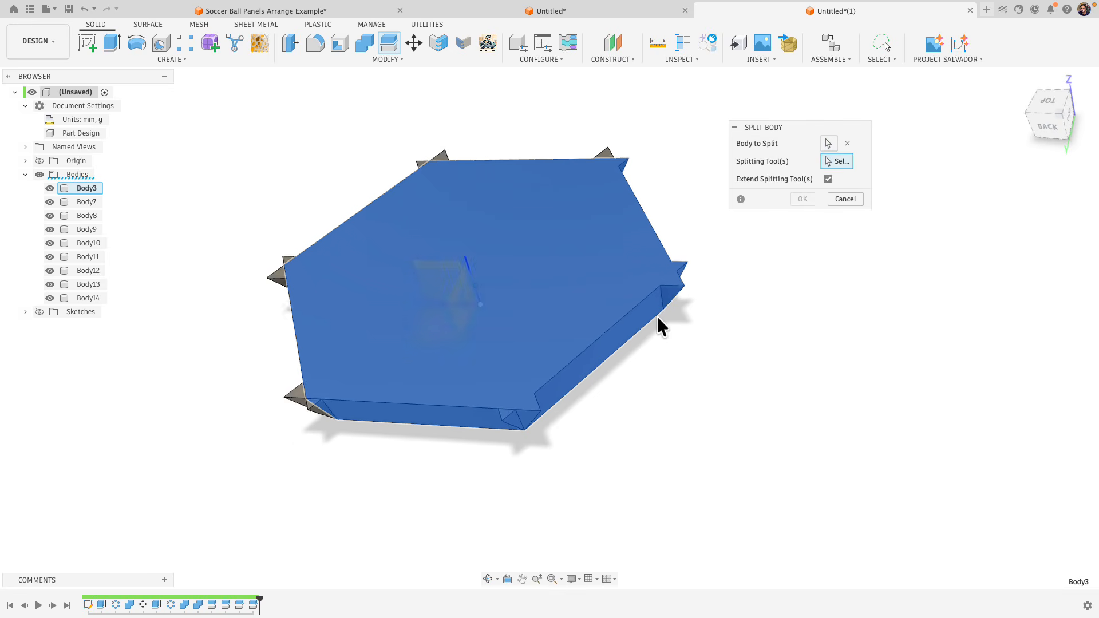
pyautogui.keyDown('shift'); pyautogui.moveTo(656, 315); pyautogui.dragTo(668, 302, button='middle'); pyautogui.keyUp('shift')
pyautogui.click(639, 333)
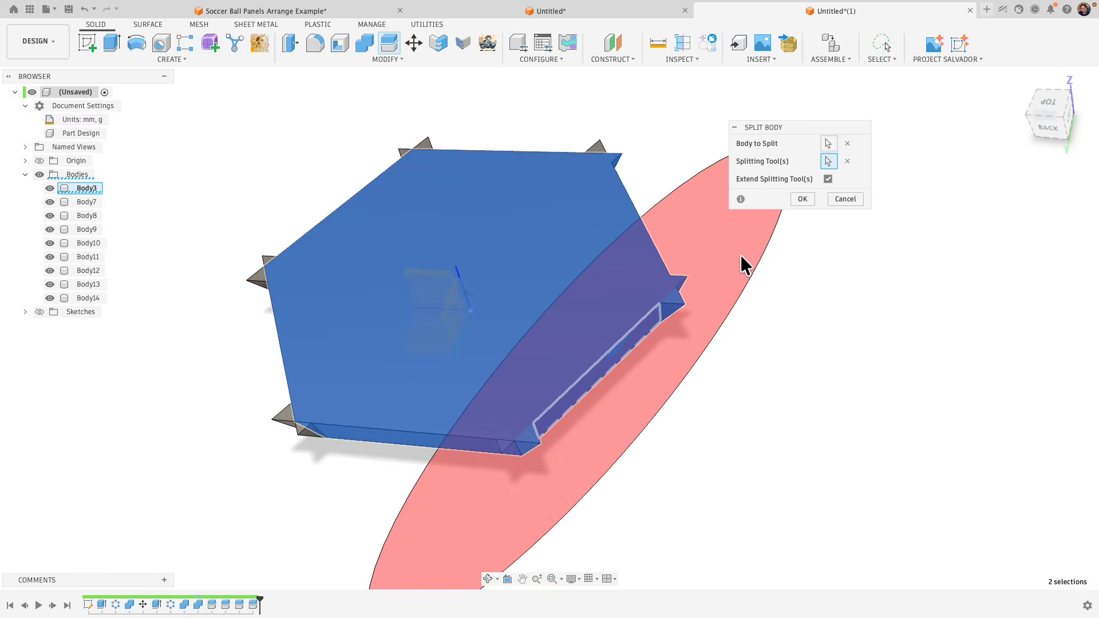
pyautogui.click(802, 198)
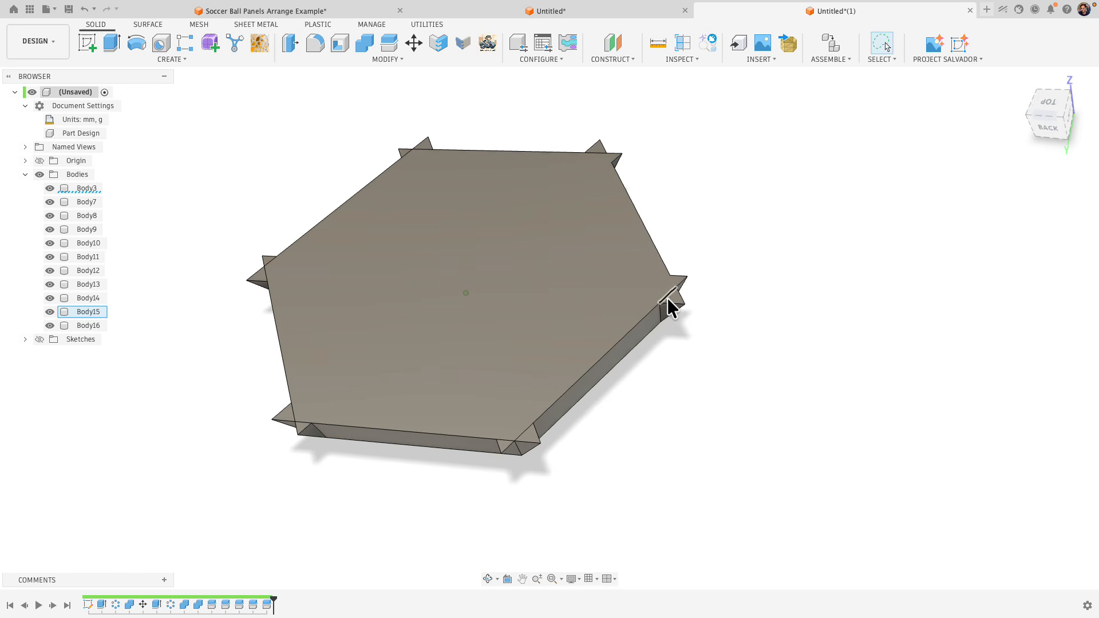
# - Split the main body along its sixth and last uncut side face
pyautogui.keyDown('shift'); pyautogui.moveTo(750, 284); pyautogui.dragTo(748, 306, button='middle'); pyautogui.keyUp('shift')
pyautogui.rightClick(750, 305)
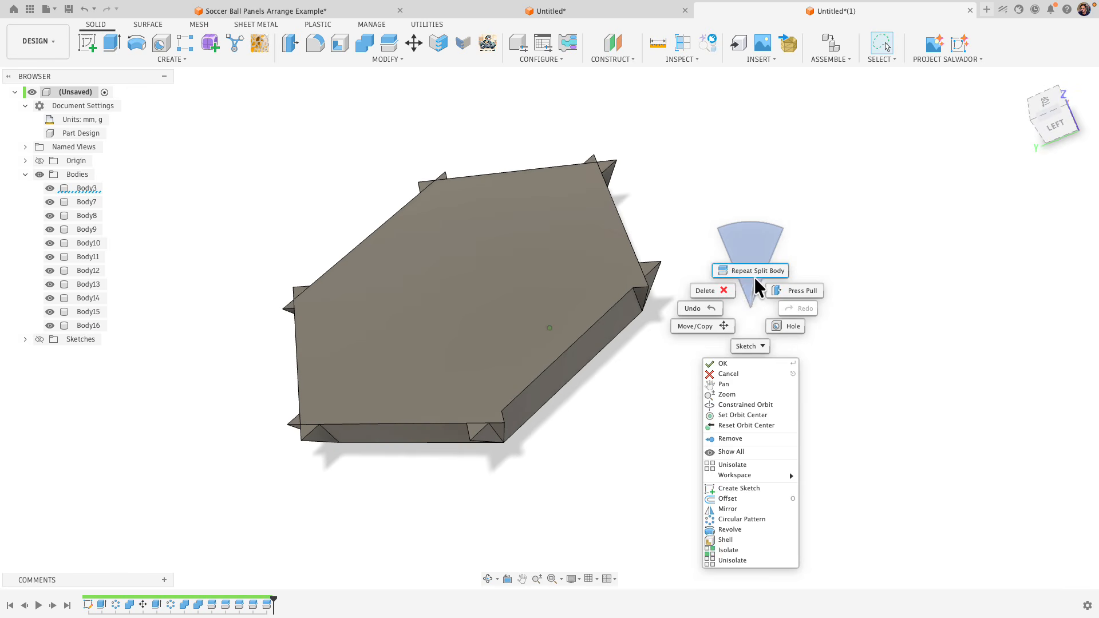
pyautogui.click(751, 270)
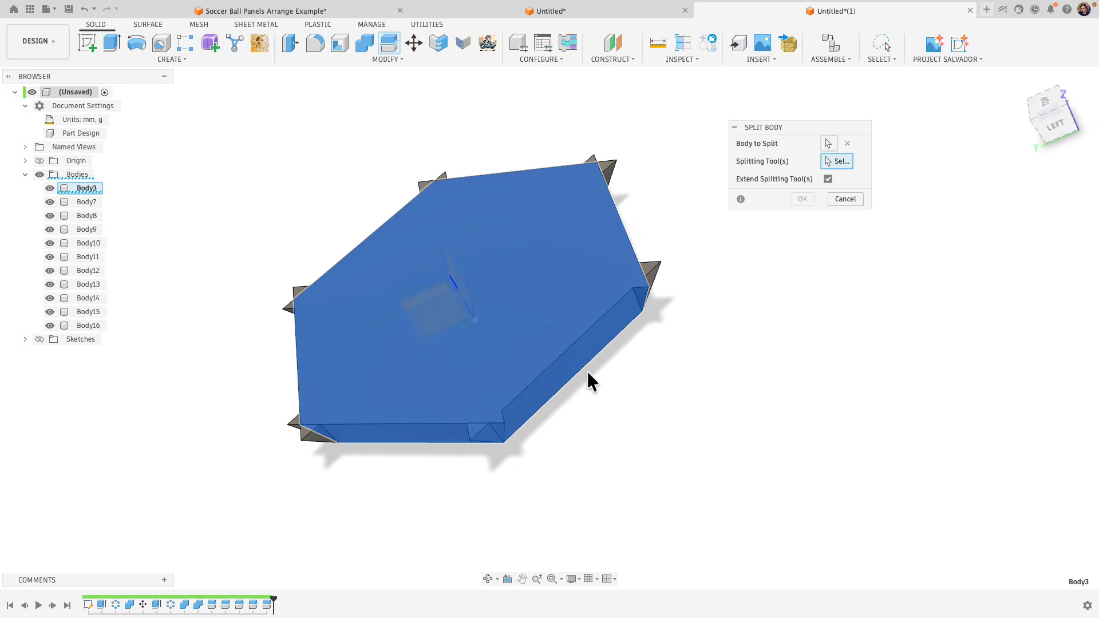
pyautogui.click(583, 356)
pyautogui.click(802, 199)
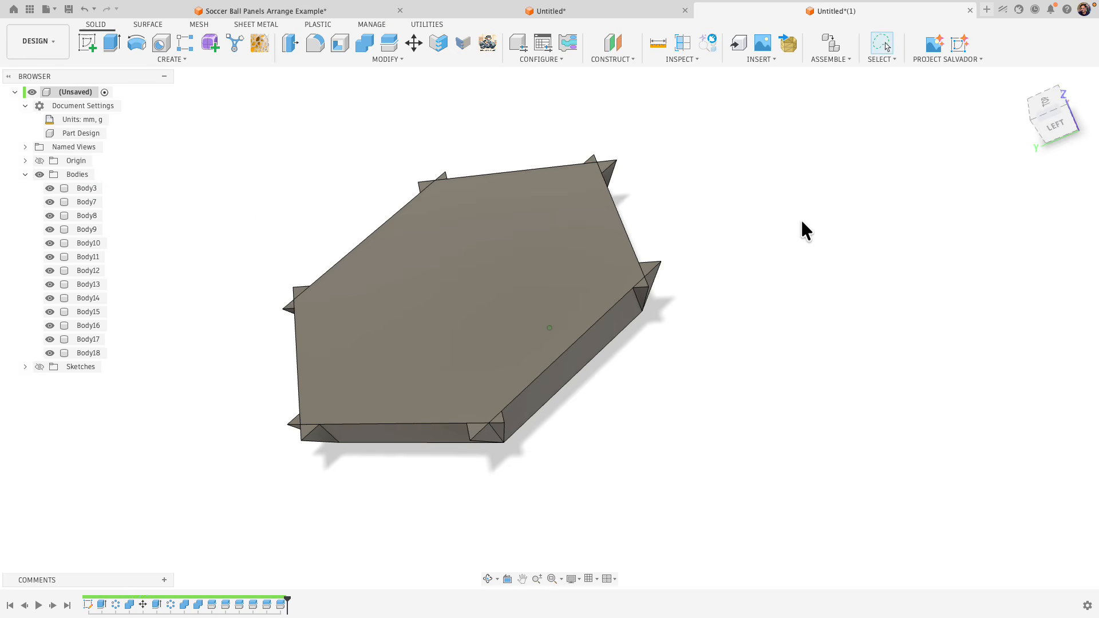
# - With the main hexagonal body hidden, remove the twelve split-off corner fragments, Body7 through Body18, and show the main body again
pyautogui.keyDown('shift'); pyautogui.moveTo(800, 218); pyautogui.dragTo(806, 328, button='middle'); pyautogui.keyUp('shift')
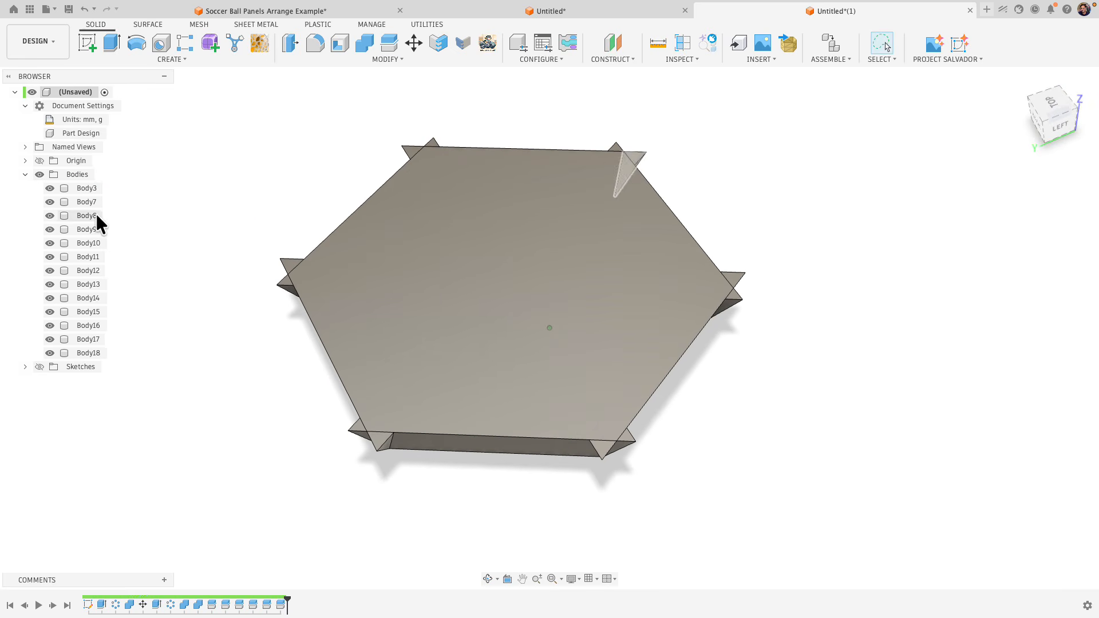
pyautogui.click(50, 188)
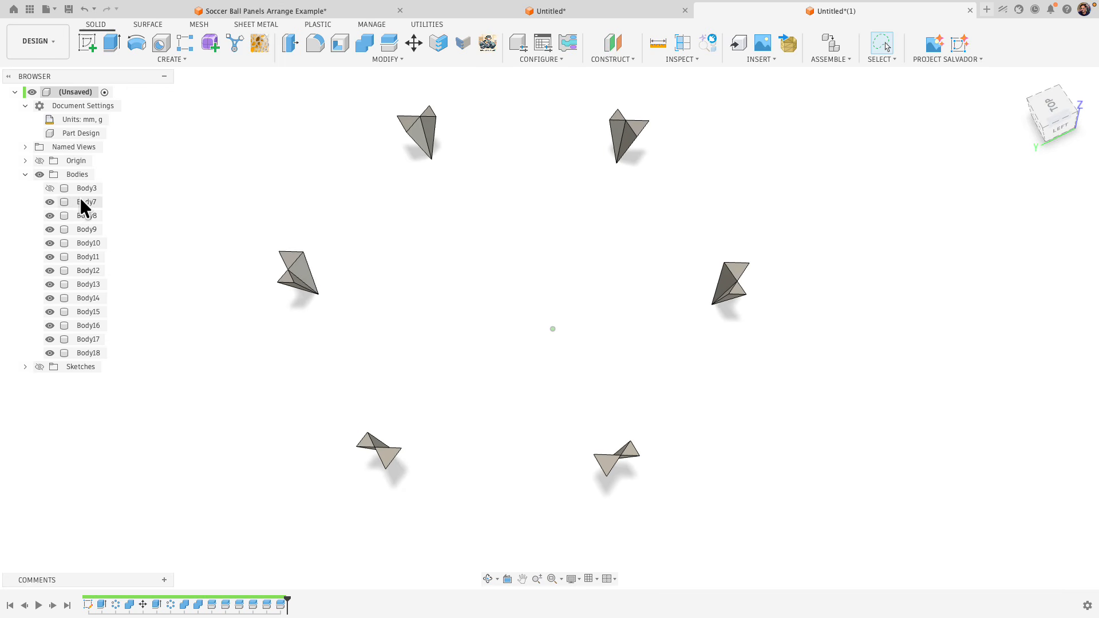
pyautogui.moveTo(84, 201); pyautogui.dragTo(85, 352)
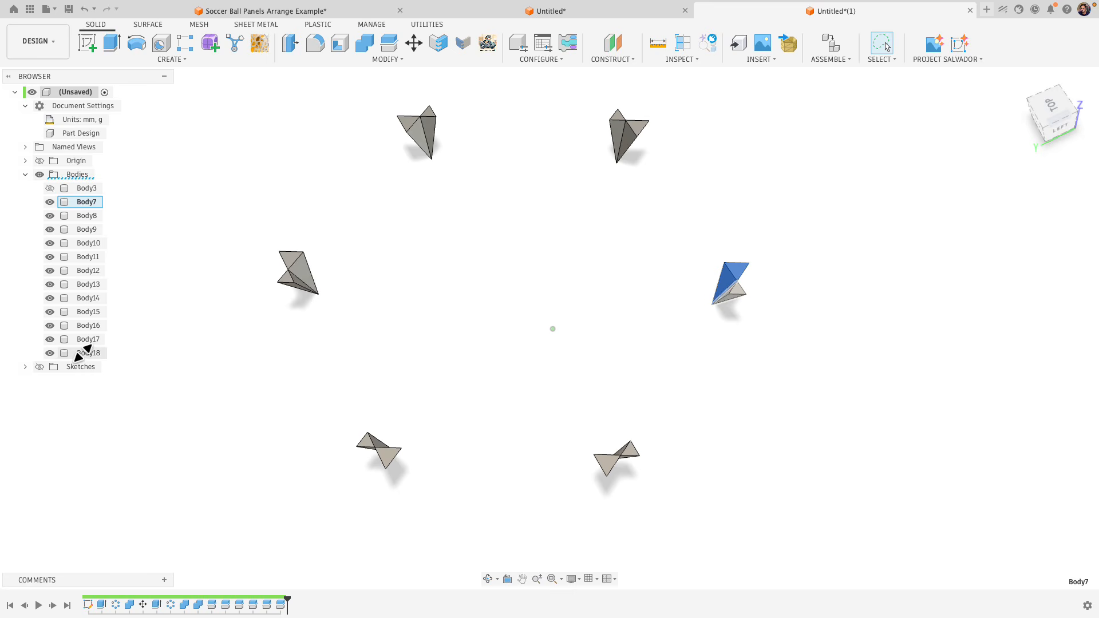
pyautogui.keyDown('shift'); pyautogui.click(85, 351); pyautogui.keyUp('shift')
pyautogui.rightClick(91, 337)
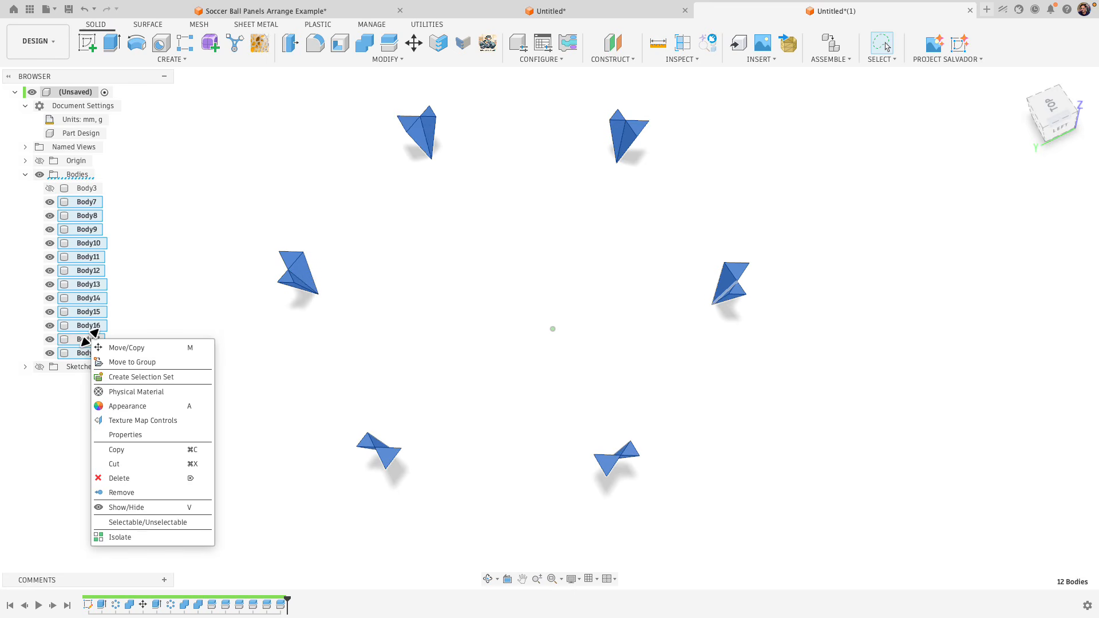
pyautogui.click(145, 492)
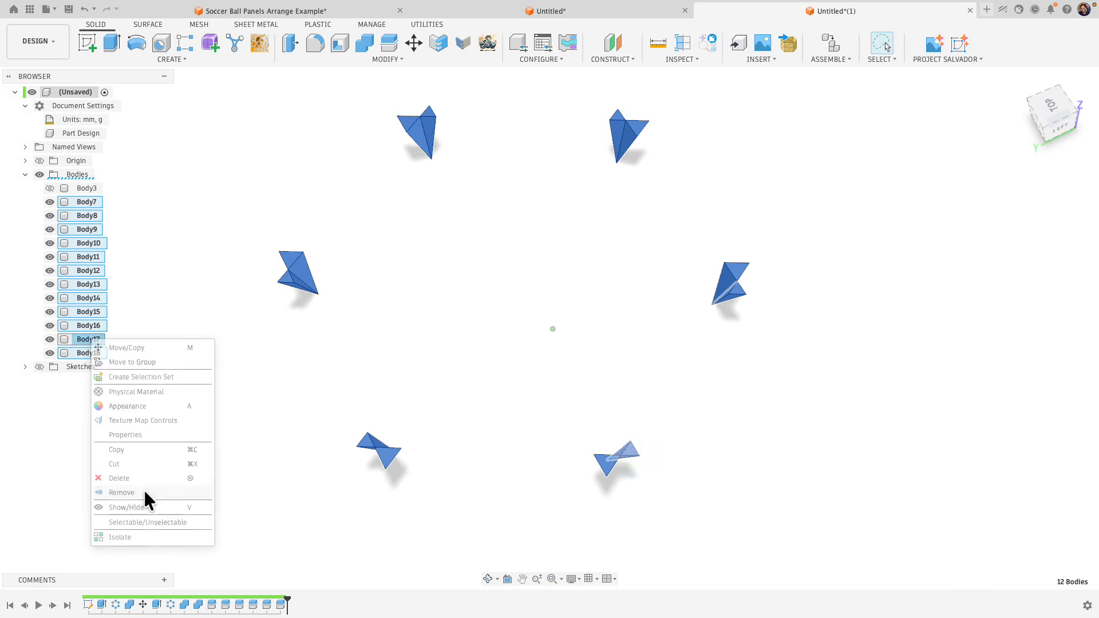
pyautogui.click(51, 188)
# - Measure the angle between a side face and the top face of the trimmed hexagonal panel
pyautogui.keyDown('shift'); pyautogui.moveTo(234, 456); pyautogui.dragTo(275, 407, button='middle'); pyautogui.keyUp('shift')
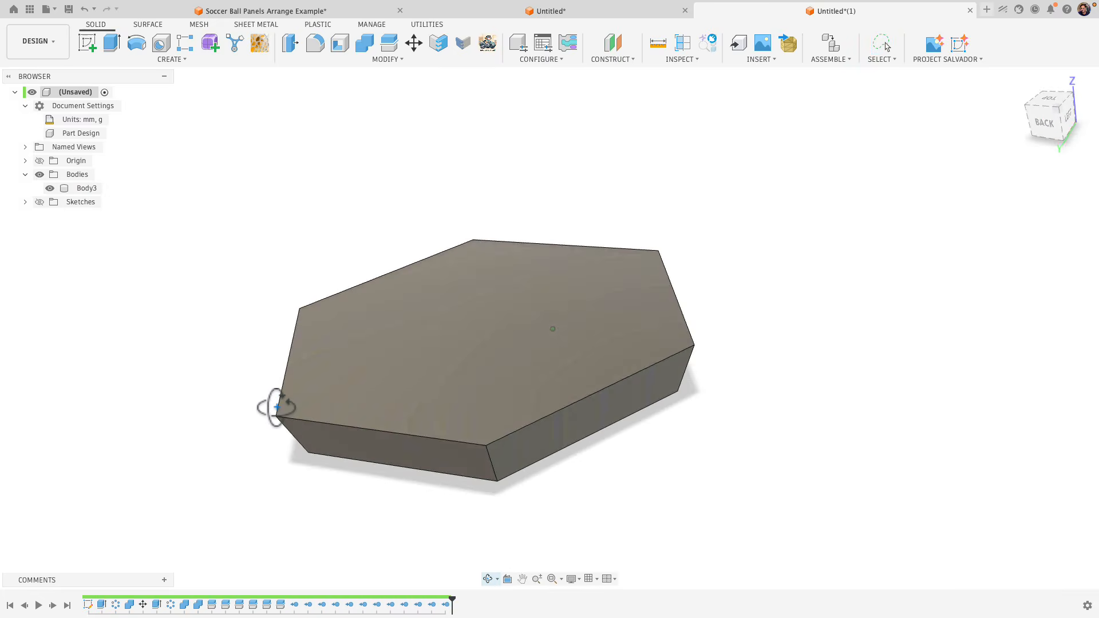
pyautogui.click(654, 46)
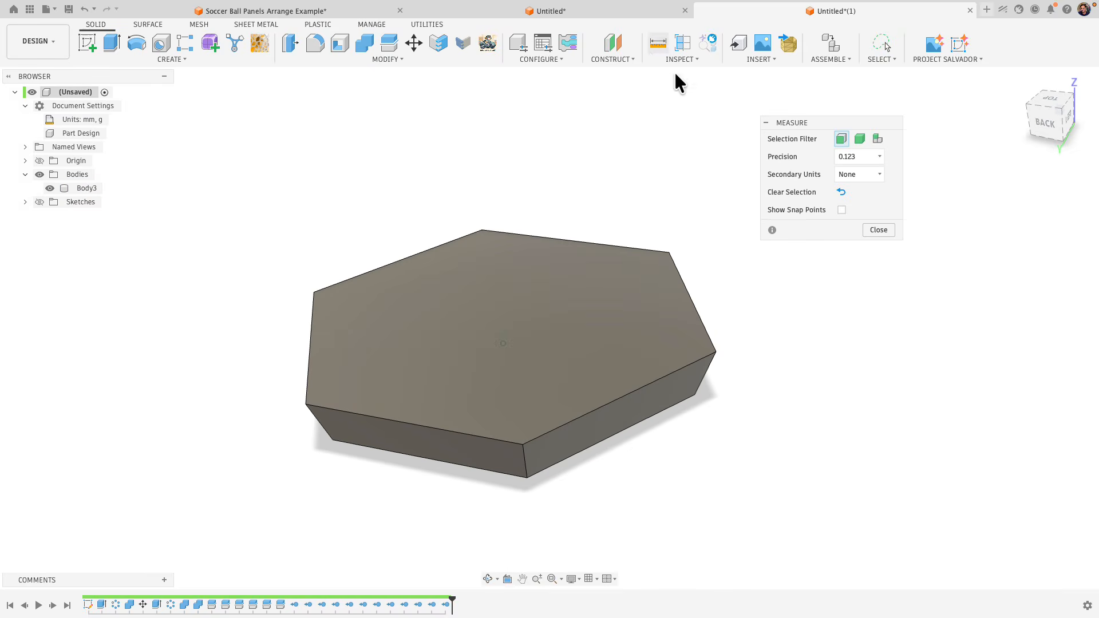
pyautogui.click(637, 413)
pyautogui.click(614, 348)
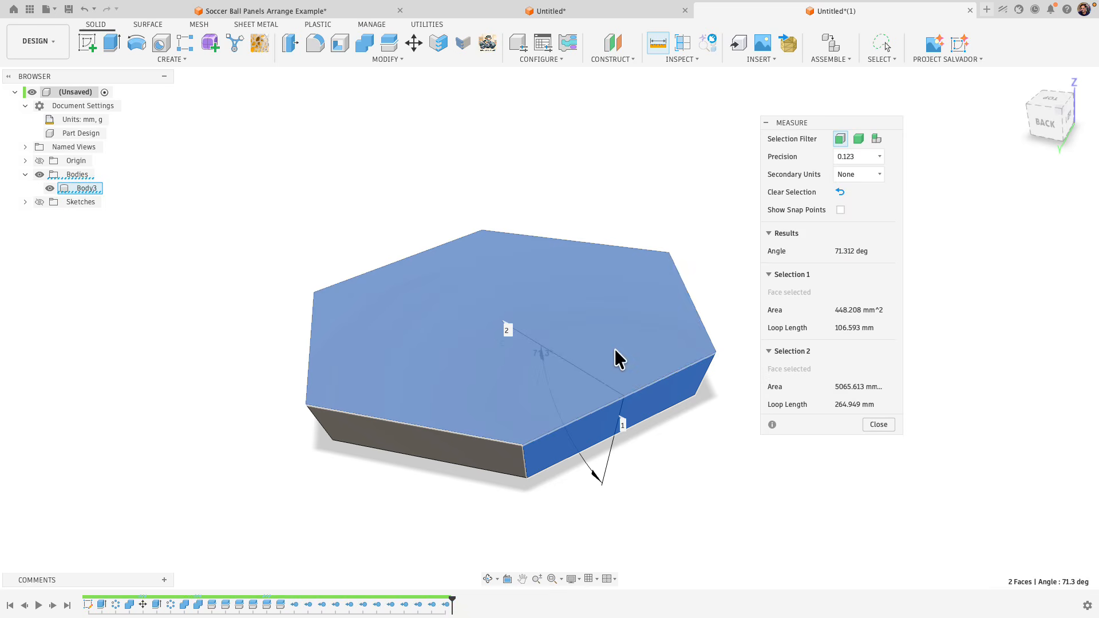
# - Measure the angle between the neighbouring side face and the top face of the hexagonal panel
pyautogui.click(877, 424)
pyautogui.keyDown('shift'); pyautogui.moveTo(877, 423); pyautogui.dragTo(811, 388, button='middle'); pyautogui.keyUp('shift')
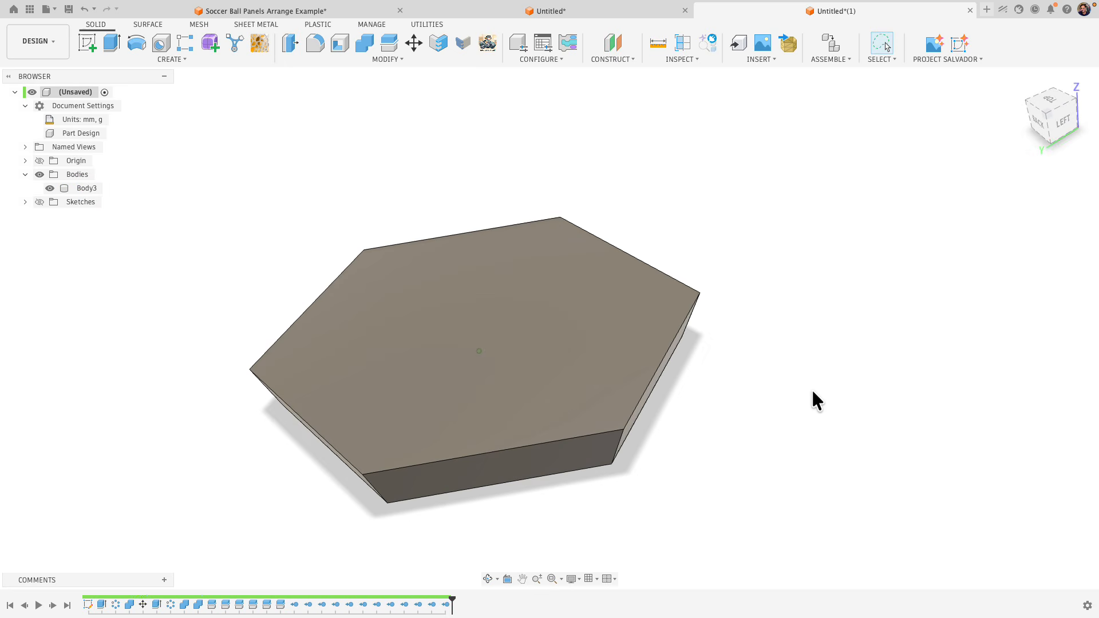
pyautogui.rightClick(811, 388)
pyautogui.click(815, 353)
pyautogui.keyDown('shift'); pyautogui.moveTo(738, 391); pyautogui.dragTo(695, 383, button='middle'); pyautogui.keyUp('shift')
pyautogui.click(621, 366)
pyautogui.click(567, 327)
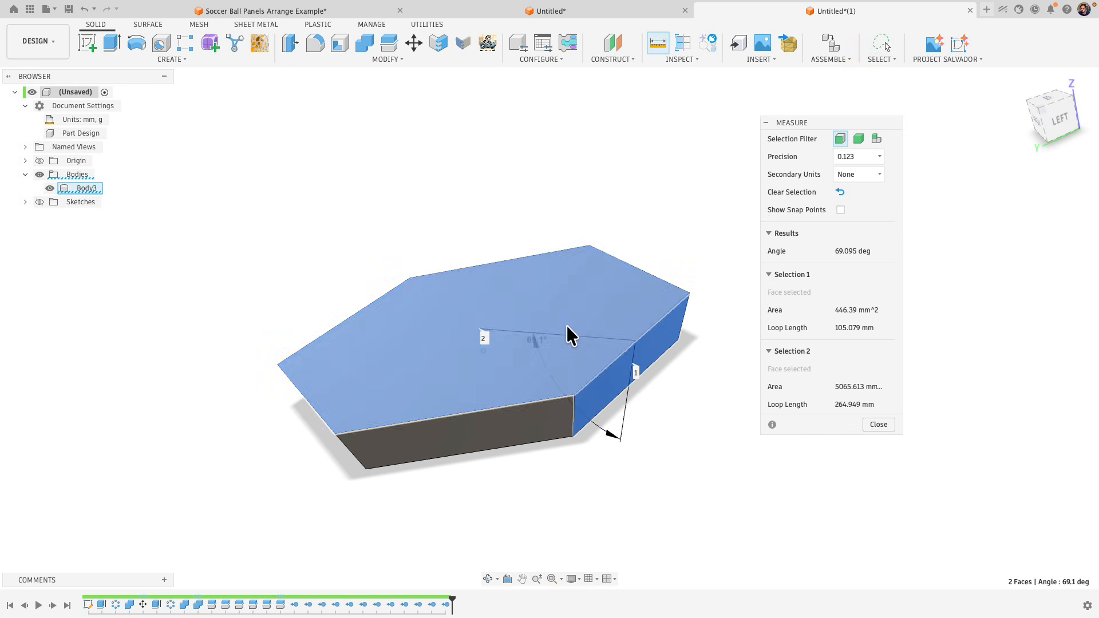
pyautogui.click(878, 424)
# - Group the twelve body-removal features at the end of the timeline
pyautogui.keyDown('shift'); pyautogui.moveTo(869, 430); pyautogui.dragTo(306, 597, button='middle'); pyautogui.keyUp('shift')
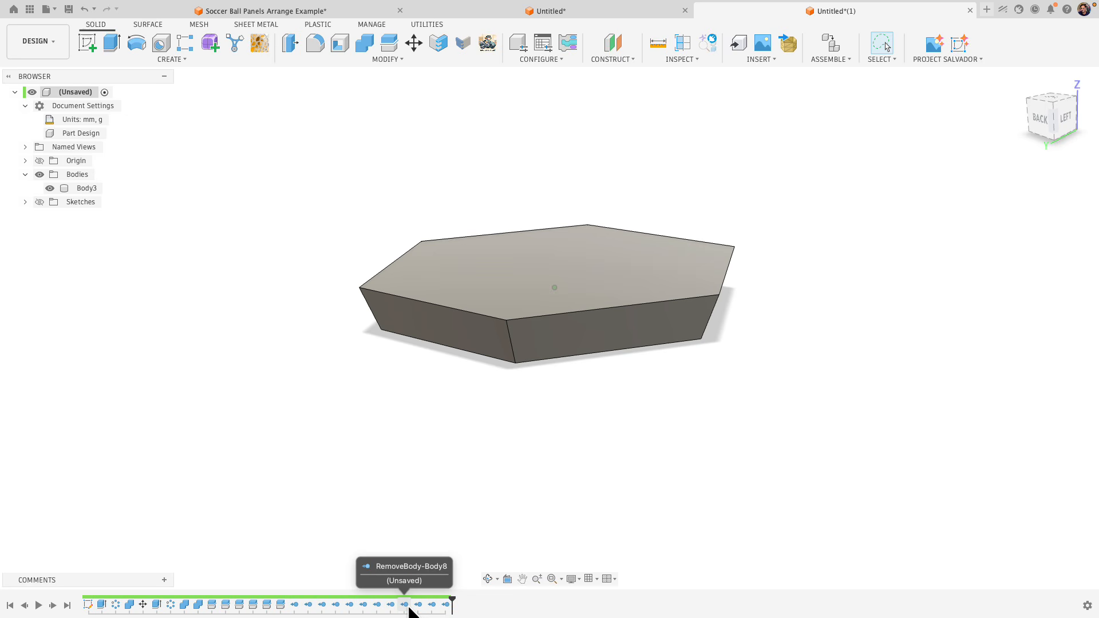
pyautogui.keyDown('shift'); pyautogui.moveTo(408, 611); pyautogui.dragTo(295, 558, button='middle'); pyautogui.keyUp('shift')
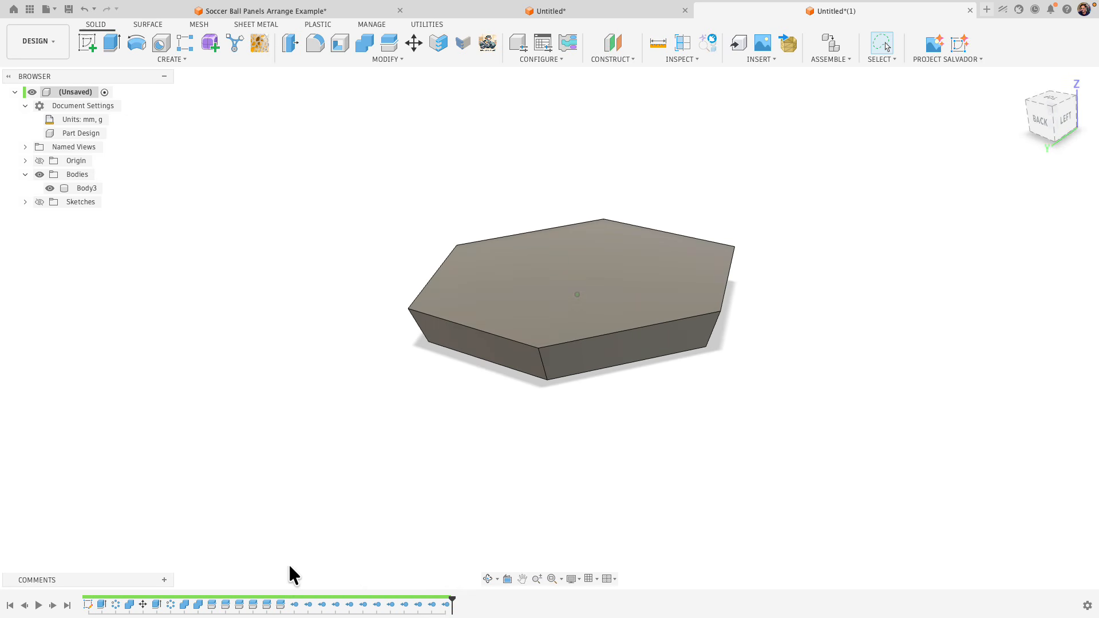
pyautogui.click(295, 604)
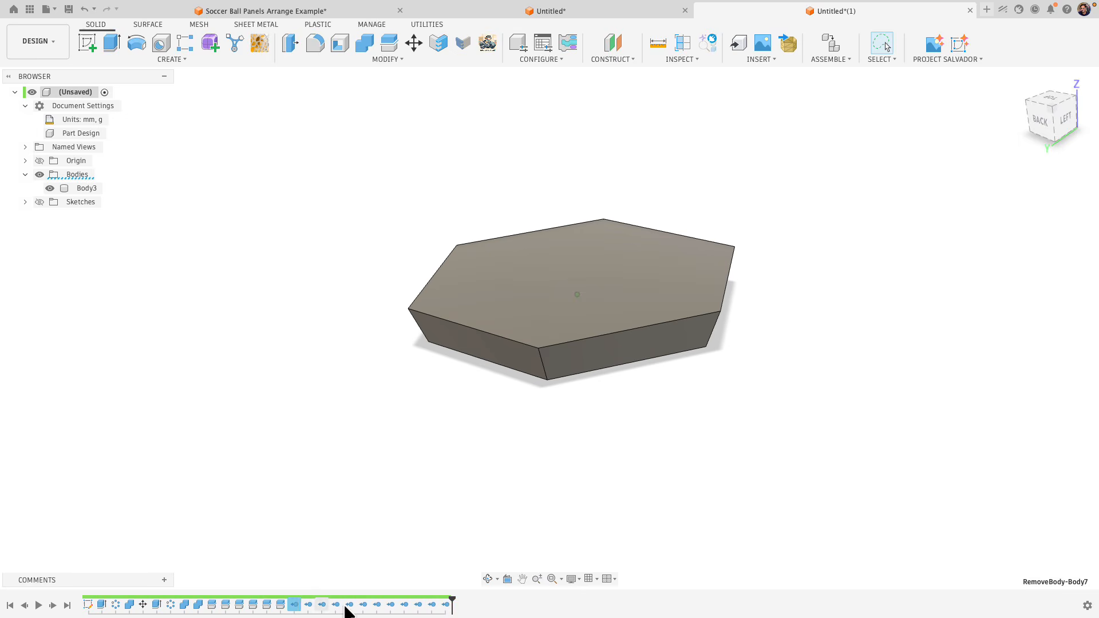
pyautogui.keyDown('shift'); pyautogui.click(444, 607); pyautogui.keyUp('shift')
pyautogui.rightClick(420, 611)
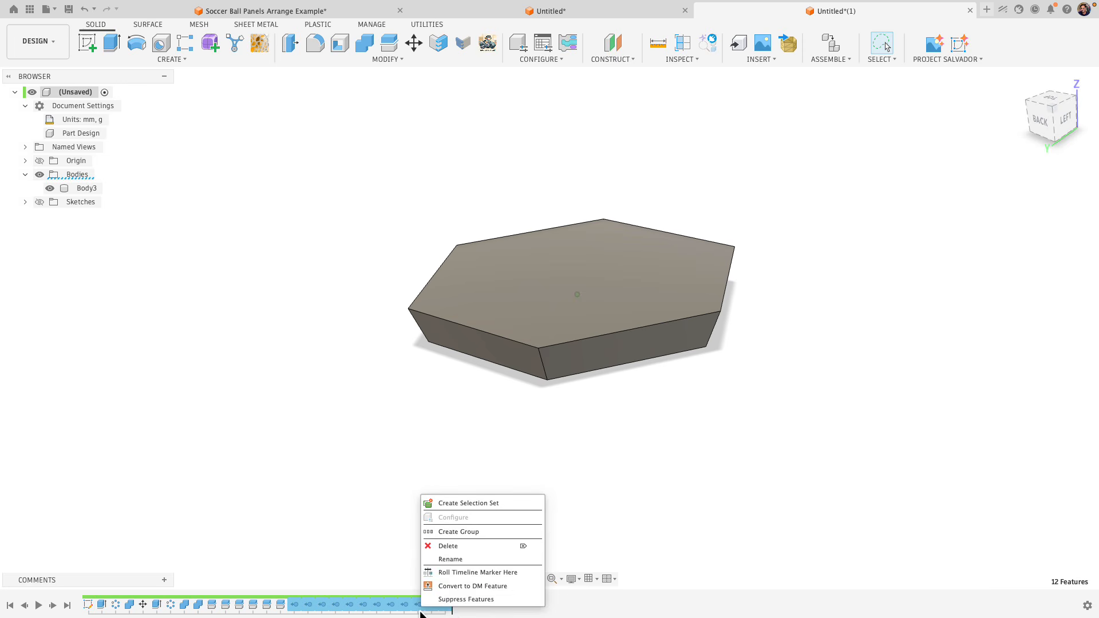
pyautogui.click(462, 531)
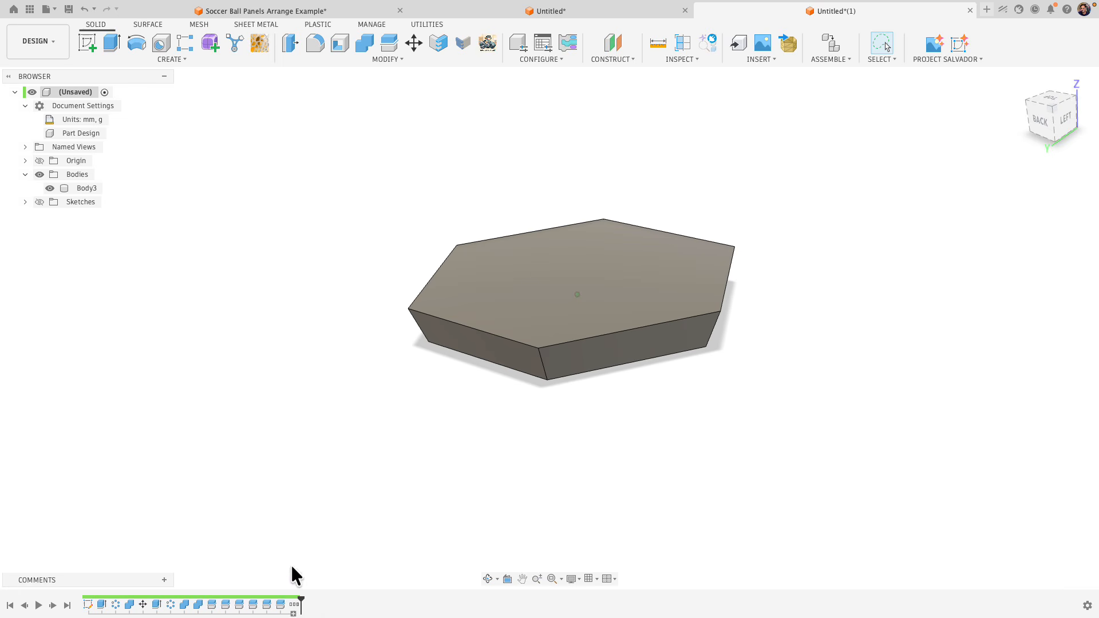
# - Examine the finished panel's alternating angled sides, and expand and collapse the group of removal features in the timeline
pyautogui.keyDown('shift'); pyautogui.moveTo(438, 478); pyautogui.dragTo(395, 431, button='middle'); pyautogui.keyUp('shift')
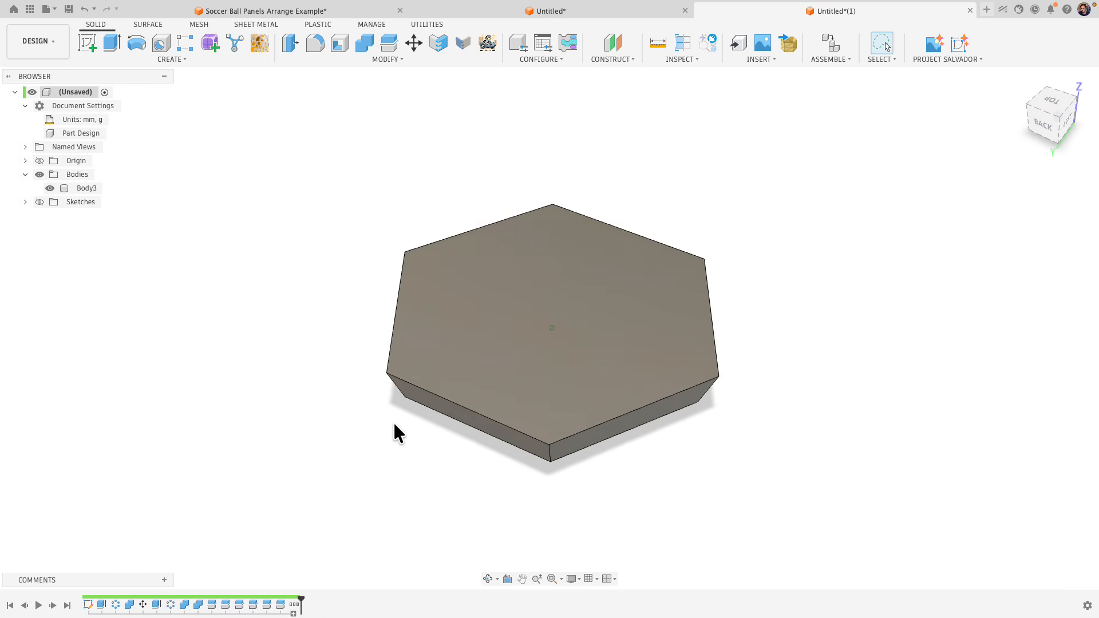
pyautogui.keyDown('shift'); pyautogui.scroll(-10, 394, 424); pyautogui.keyUp('shift')
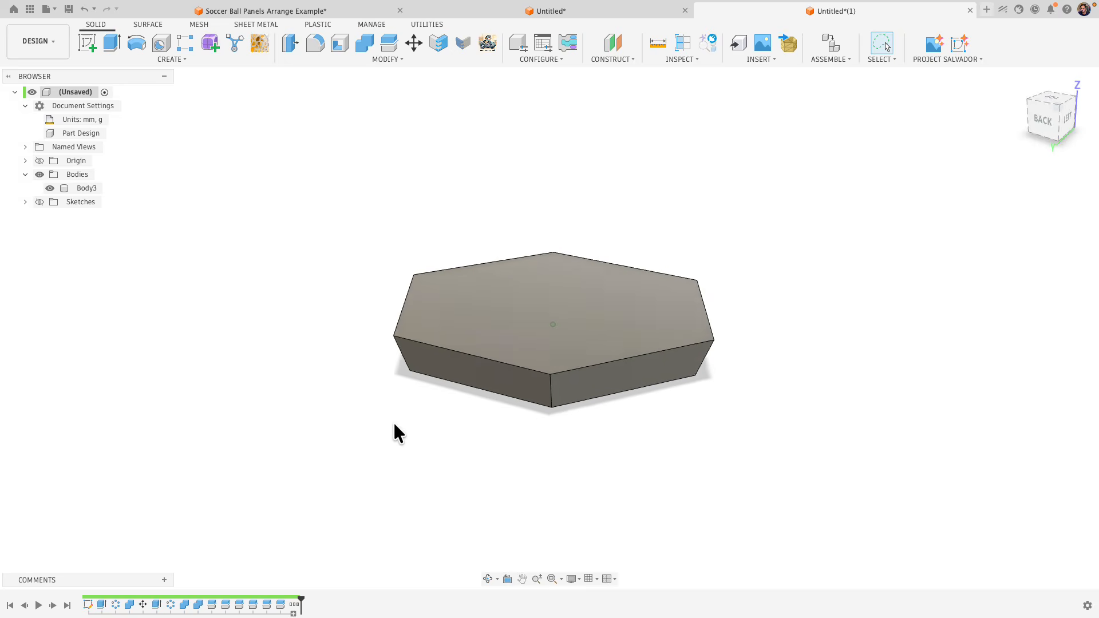
pyautogui.keyDown('shift'); pyautogui.scroll(-3, 393, 424); pyautogui.keyUp('shift')
pyautogui.keyDown('shift'); pyautogui.scroll(10, 359, 384); pyautogui.keyUp('shift')
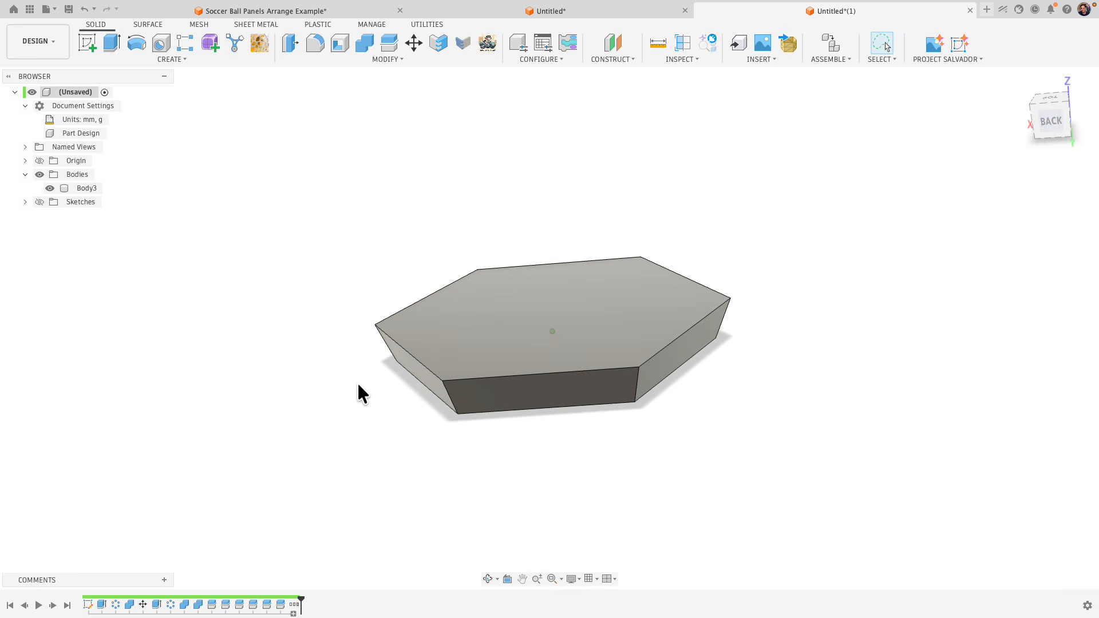
pyautogui.keyDown('shift'); pyautogui.scroll(3, 320, 377); pyautogui.keyUp('shift')
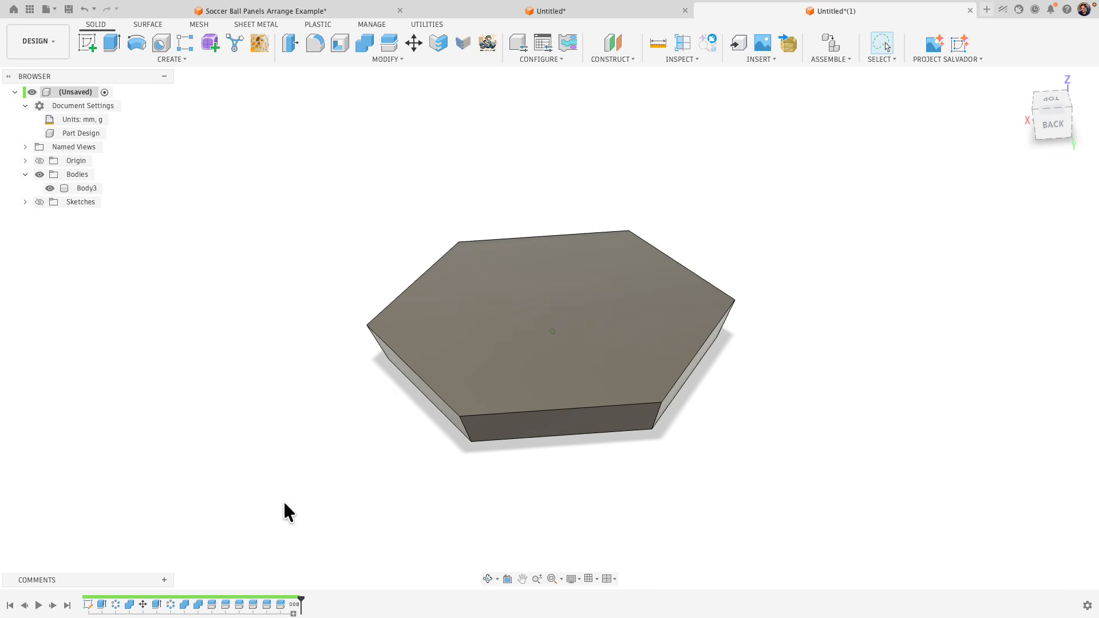
pyautogui.click(294, 614)
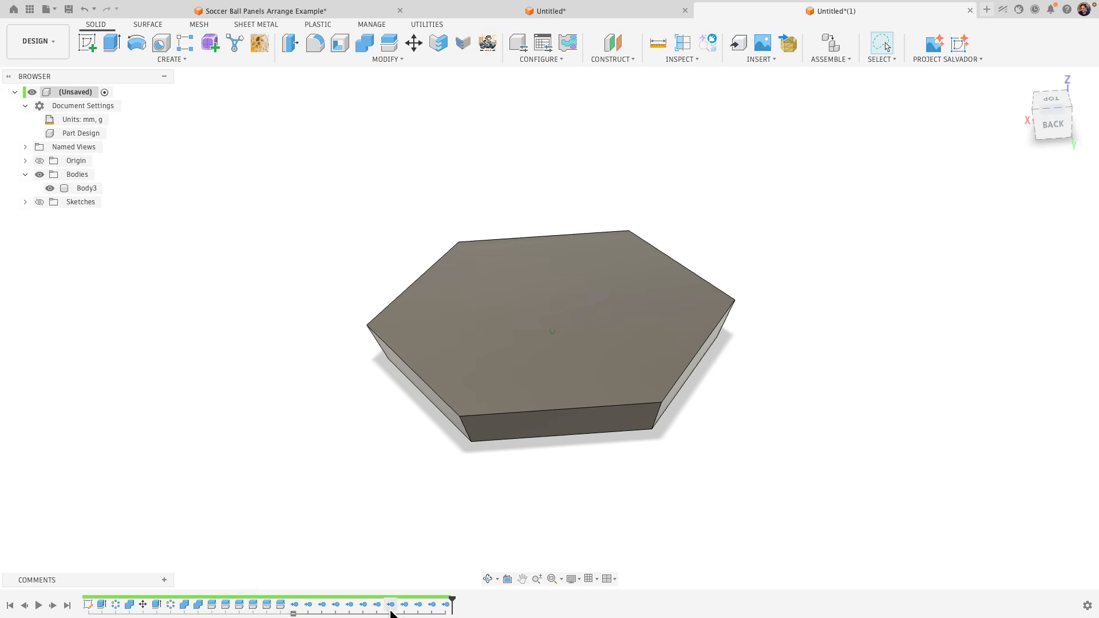
pyautogui.click(293, 614)
pyautogui.keyDown('shift'); pyautogui.hscroll(-5, 299, 449); pyautogui.keyUp('shift')
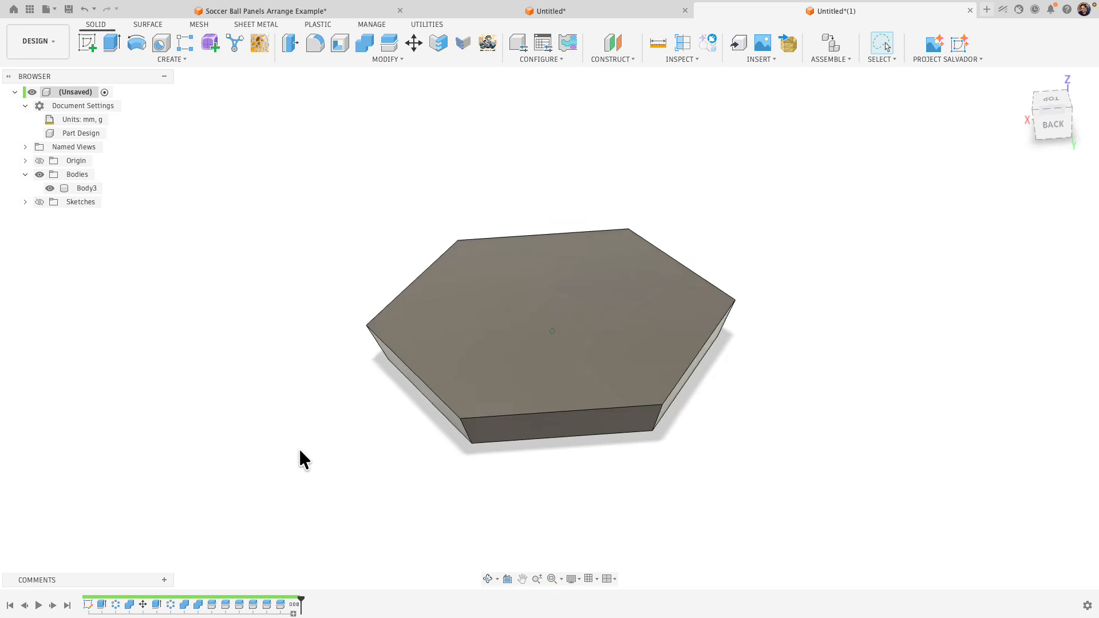
pyautogui.scroll(1, 299, 449)
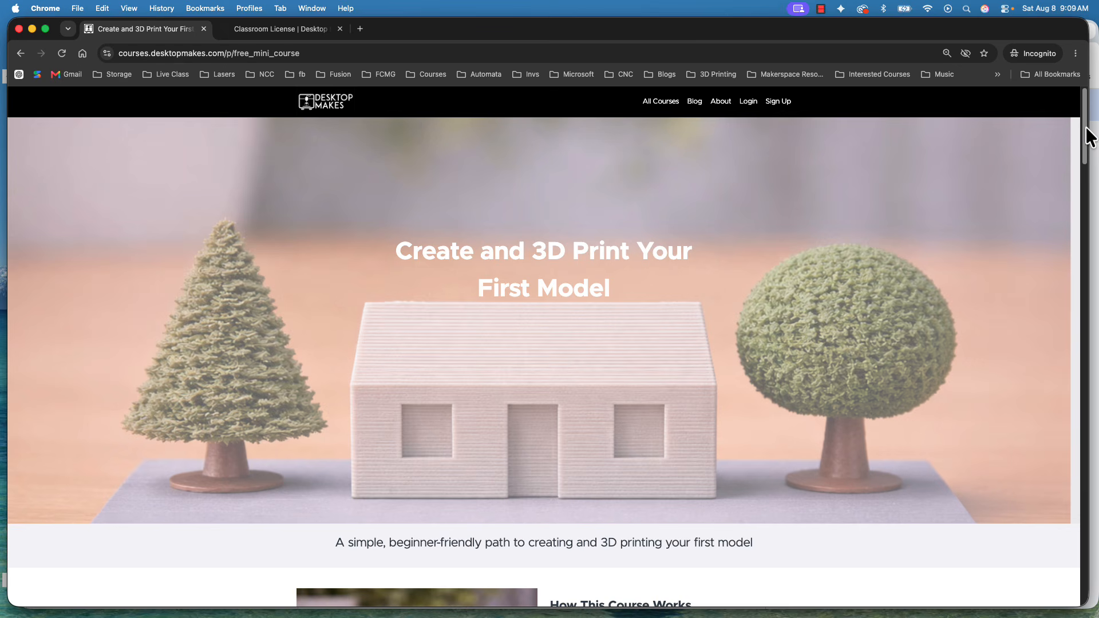
# - Switch to Chrome, look through the free mini course page to its end, and open the Classroom License page on desktopmakes.com
pyautogui.moveTo(1087, 135); pyautogui.dragTo(1093, 577)
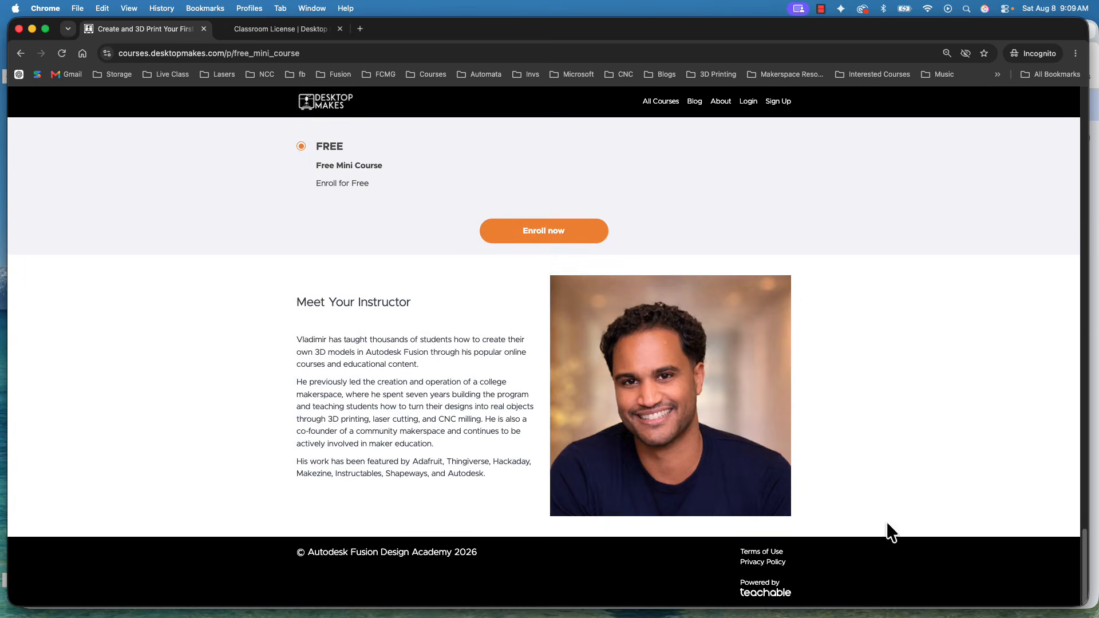
pyautogui.click(802, 54)
pyautogui.press('Return')
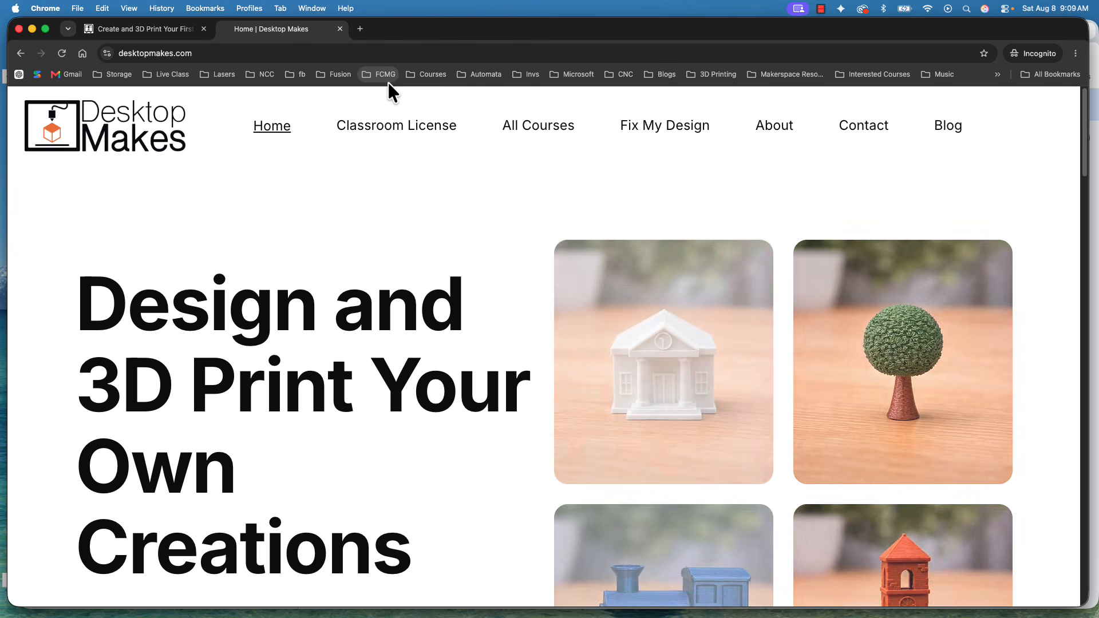
pyautogui.click(393, 126)
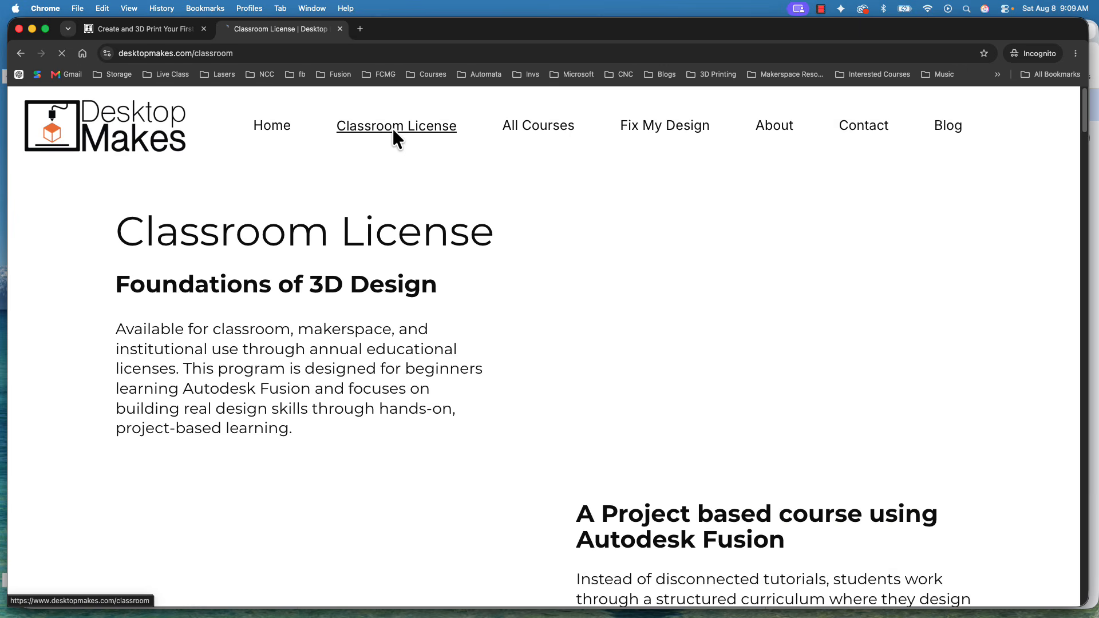